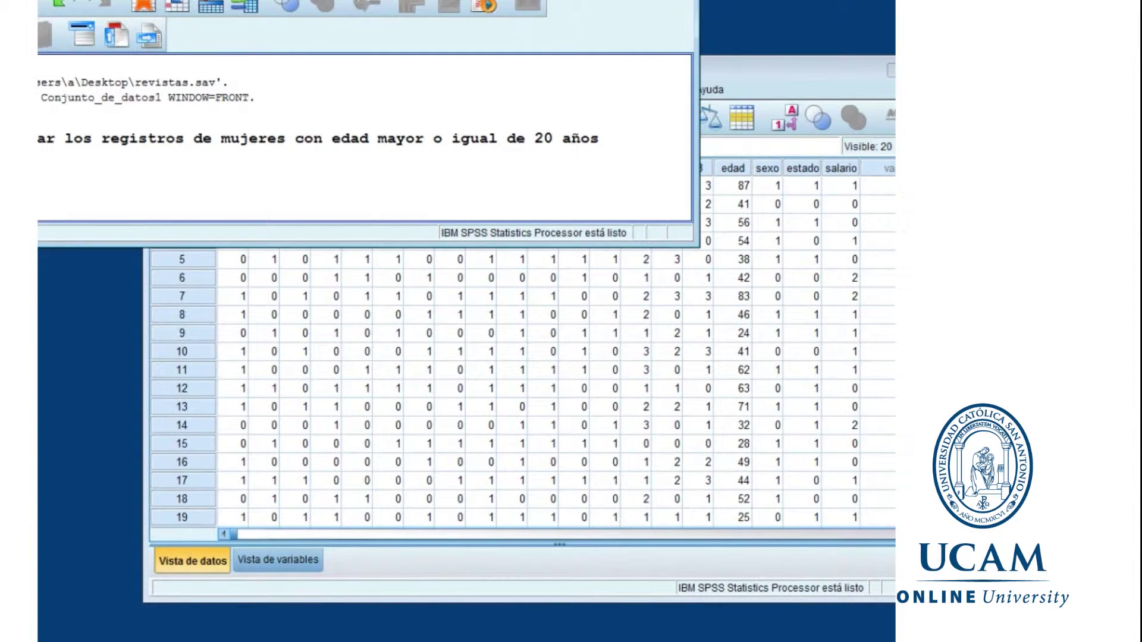
- Check the value labels defined for the sexo variable in the variable view of revistas.sav
{"action": "key", "text": "alt+Tab"}
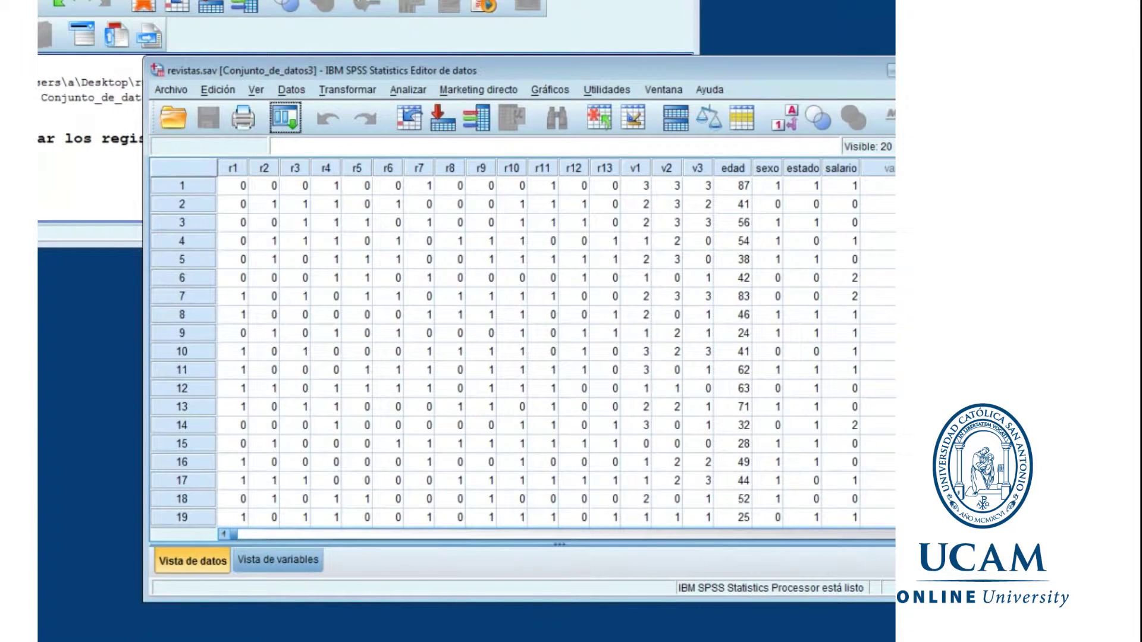
{"action": "left_click", "coordinate": [278, 560]}
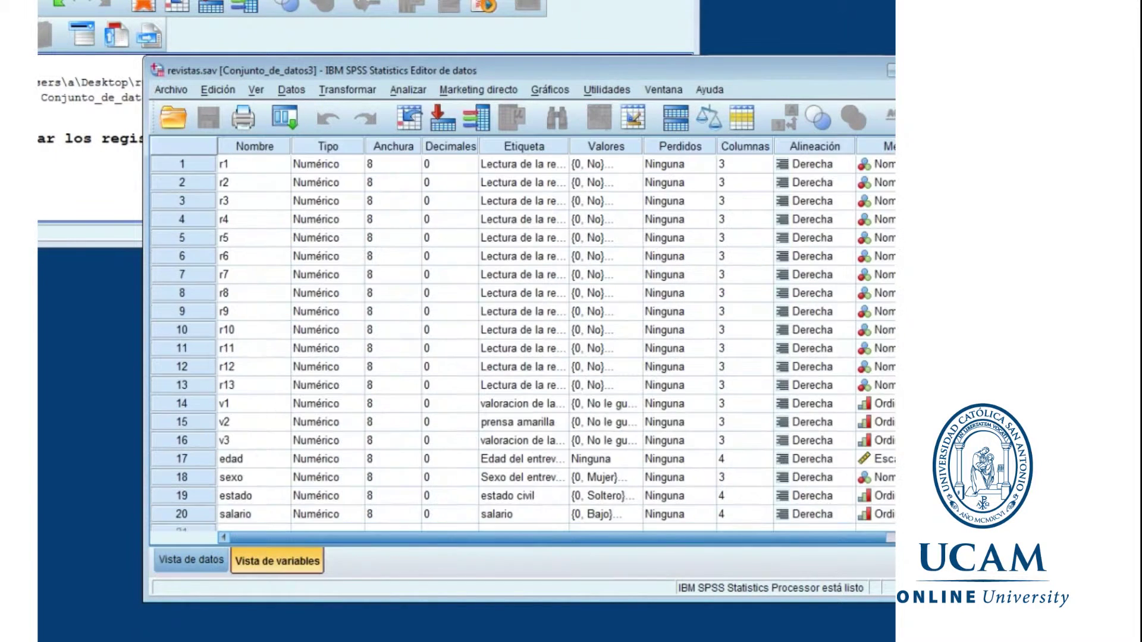
{"action": "scroll", "coordinate": [523, 339], "scroll_direction": "down", "scroll_amount": 2}
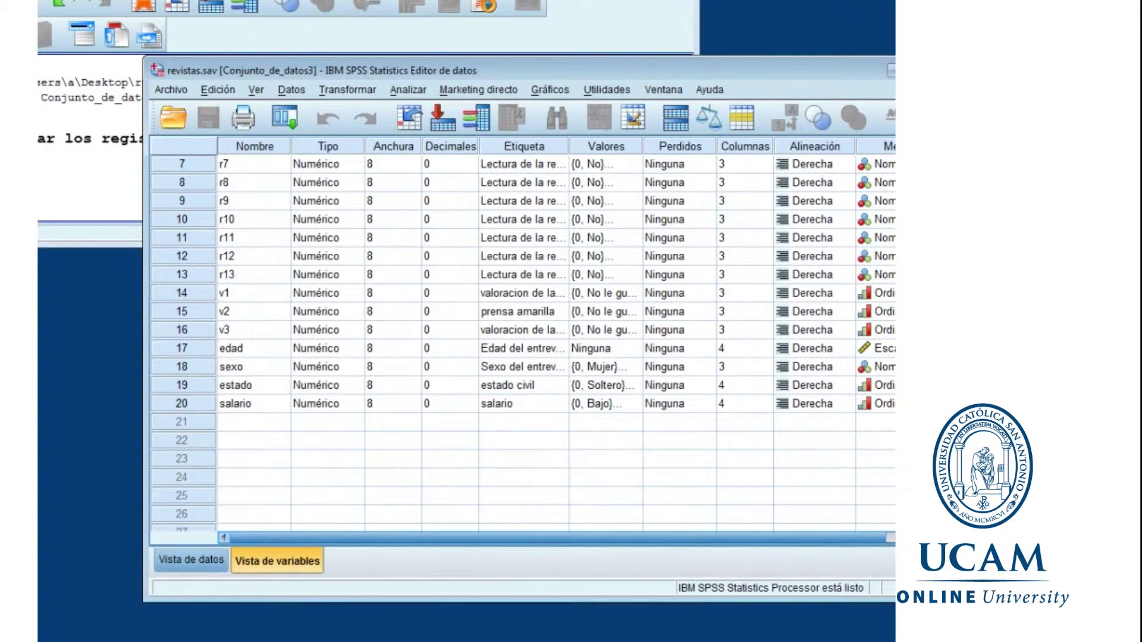
{"action": "left_click", "coordinate": [597, 367]}
{"action": "left_click", "coordinate": [633, 367]}
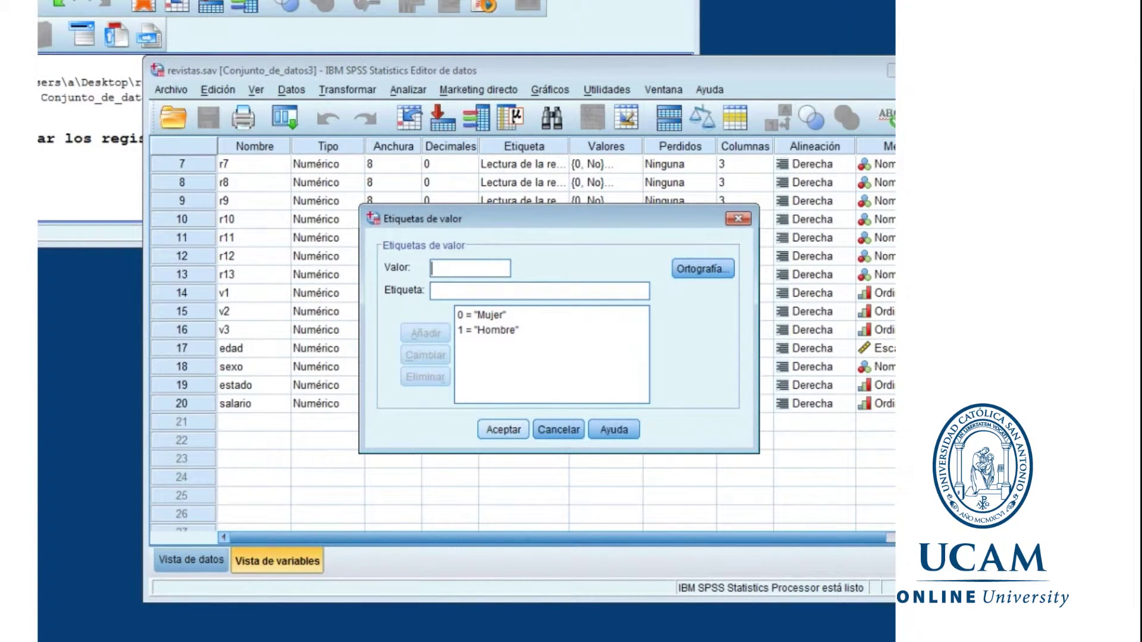
{"action": "key", "text": "Return"}
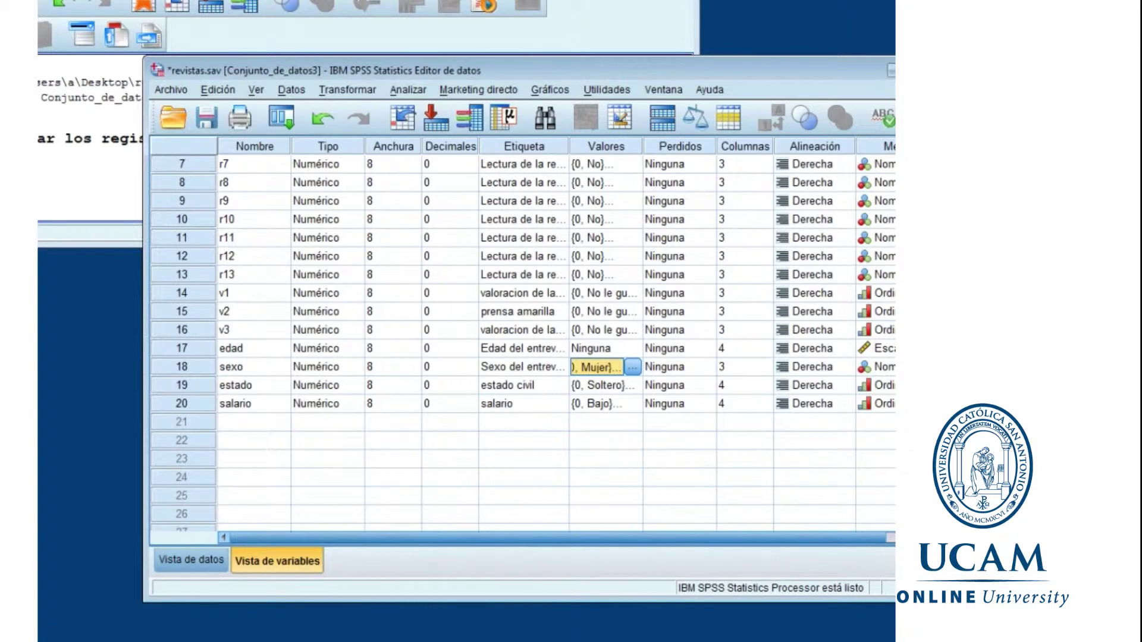
- Start Select Cases (Seleccionar casos) and choose to select only cases that satisfy a condition
{"action": "key", "text": "alt+e"}
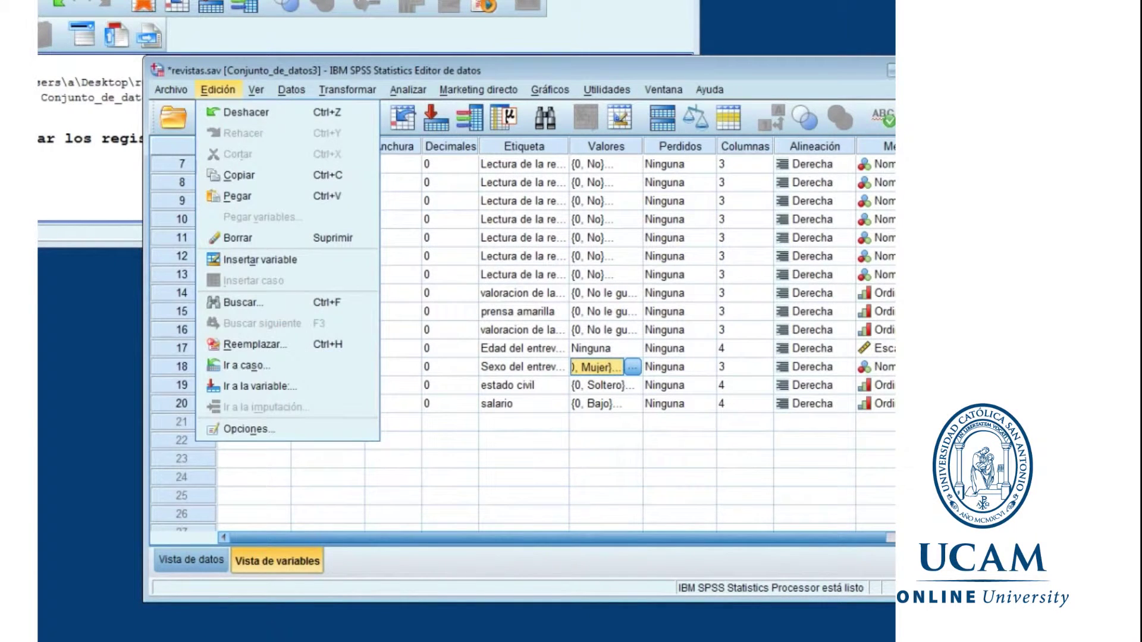
{"action": "key", "text": "Right"}
{"action": "key", "text": "Right"}
{"action": "key", "text": "Down"}
{"action": "key", "text": "Down"}
{"action": "key", "text": "Down"}
{"action": "key", "text": "Down"}
{"action": "key", "text": "Down"}
{"action": "key", "text": "Down"}
{"action": "key", "text": "Down"}
{"action": "key", "text": "Down"}
{"action": "key", "text": "Down"}
{"action": "key", "text": "Down"}
{"action": "key", "text": "Down"}
{"action": "key", "text": "Down"}
{"action": "key", "text": "Down"}
{"action": "key", "text": "Down"}
{"action": "key", "text": "Down"}
{"action": "key", "text": "Down"}
{"action": "key", "text": "Down"}
{"action": "key", "text": "Down"}
{"action": "key", "text": "Down"}
{"action": "key", "text": "Down"}
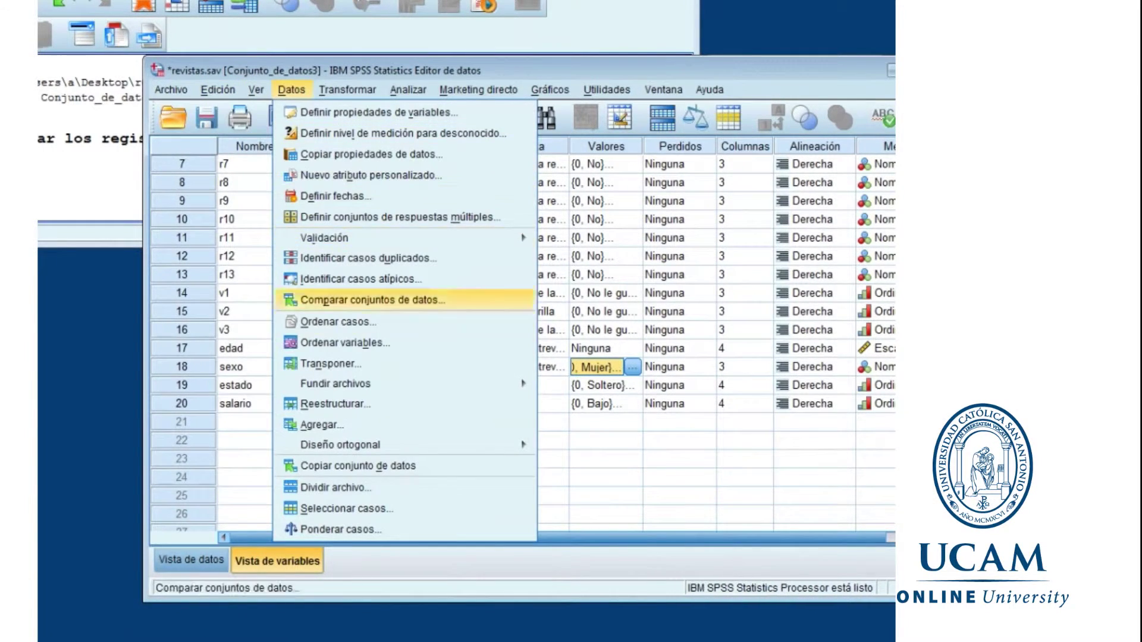
{"action": "key", "text": "Return"}
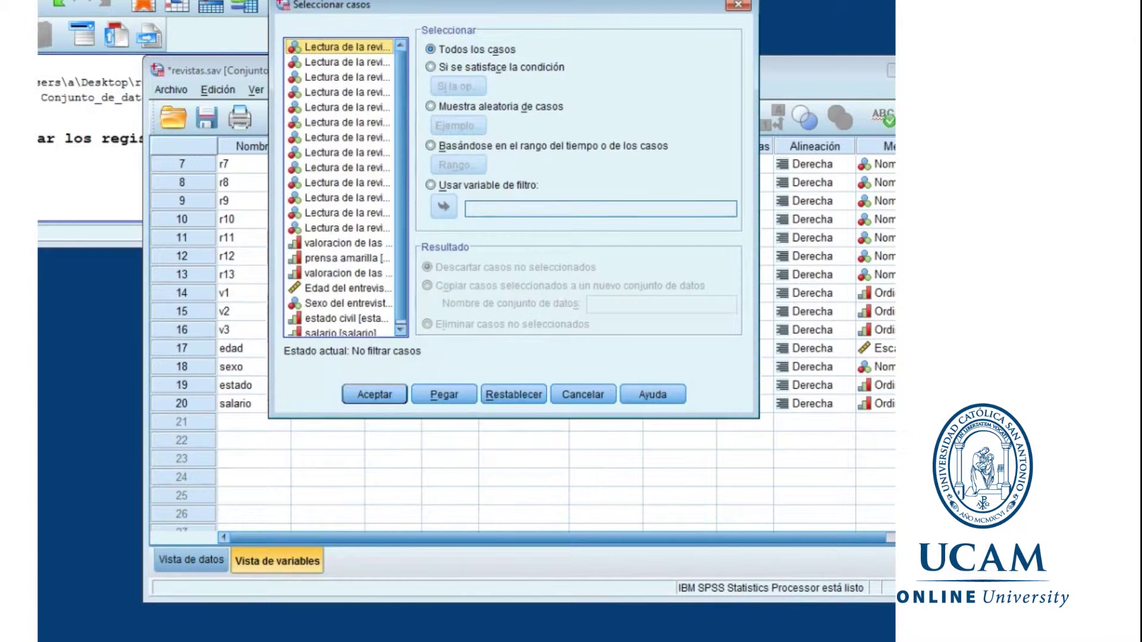
{"action": "left_click_drag", "start_coordinate": [500, 11], "coordinate": [449, 5]}
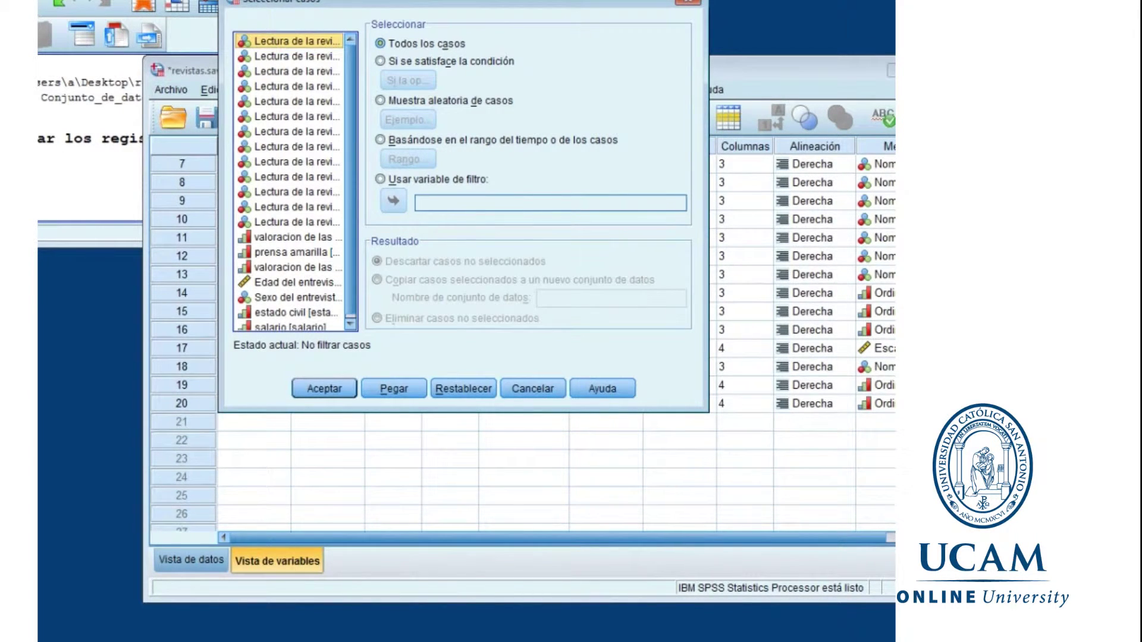
{"action": "left_click", "coordinate": [380, 61]}
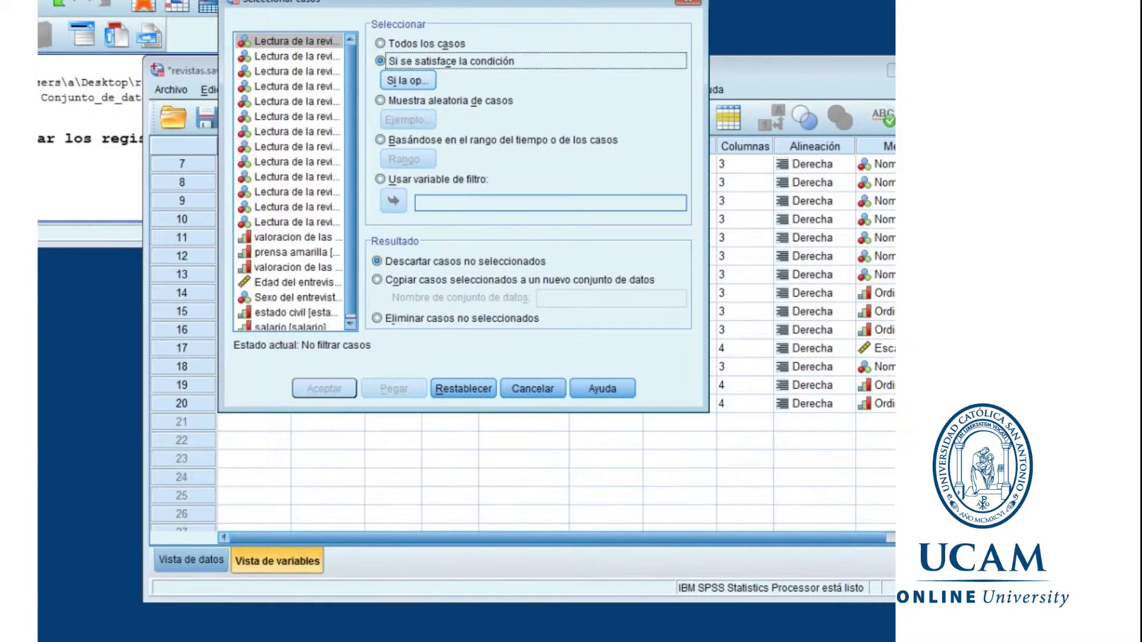
- Begin the selection condition with "sexo = 0 &", using the interviewee's sex variable
{"action": "left_click", "coordinate": [407, 80]}
{"action": "left_click_drag", "start_coordinate": [500, 122], "coordinate": [535, 98]}
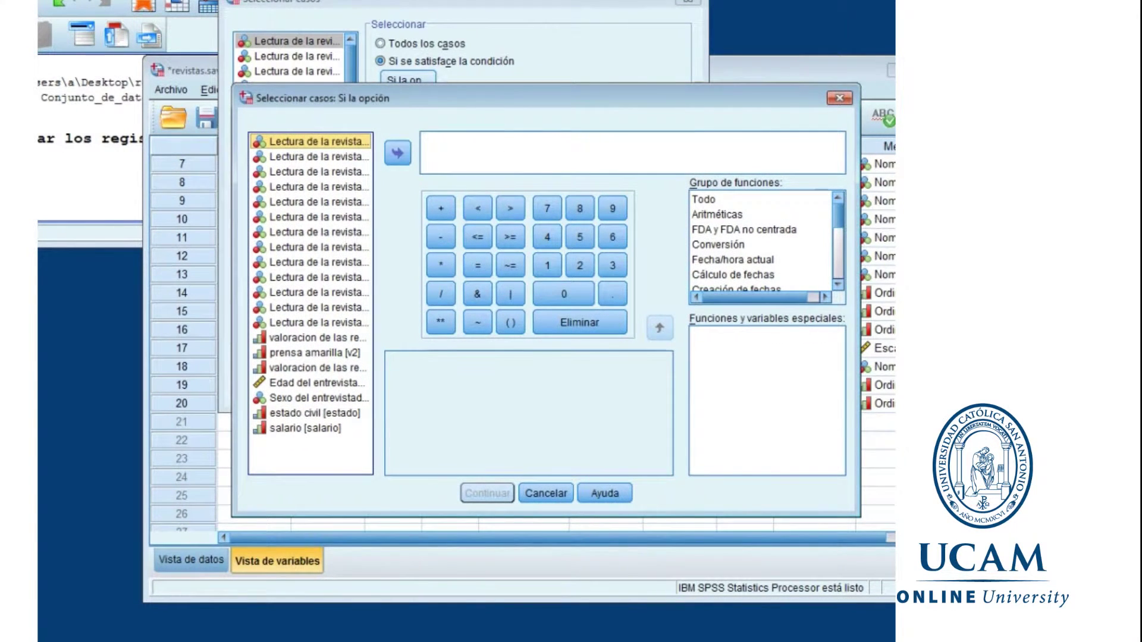
{"action": "left_click", "coordinate": [311, 157]}
{"action": "left_click", "coordinate": [311, 187]}
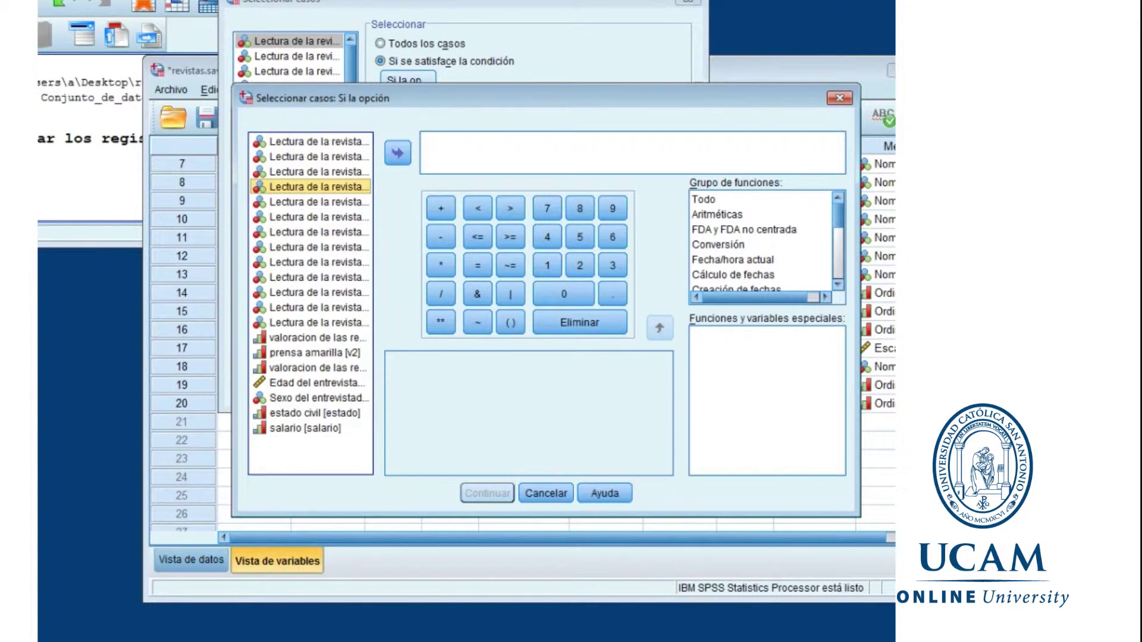
{"action": "left_click", "coordinate": [310, 398]}
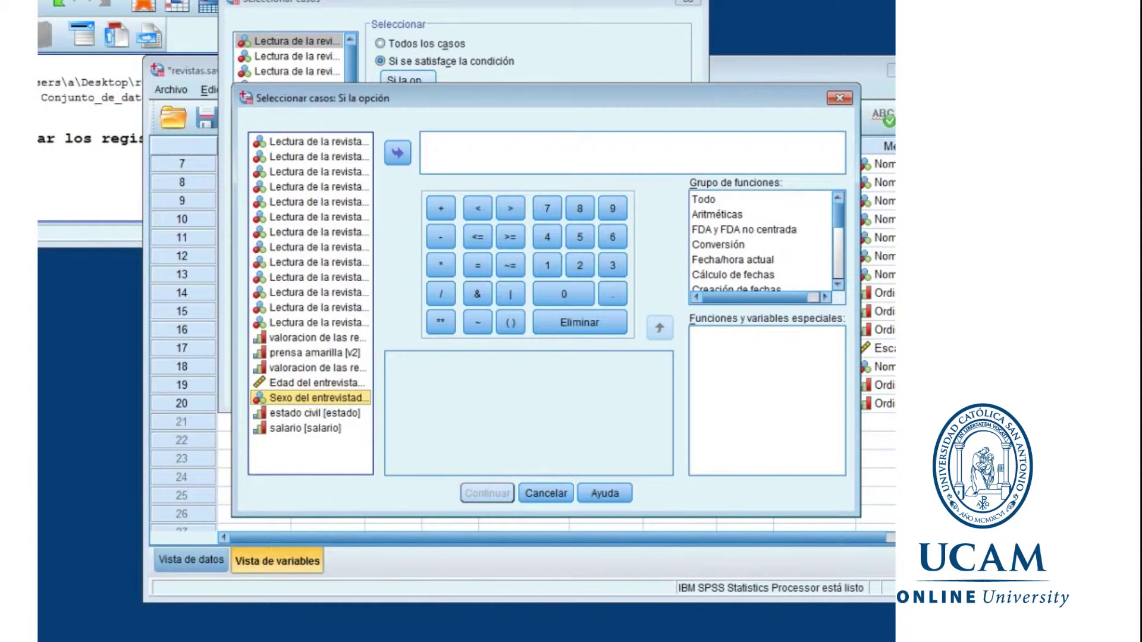
{"action": "left_click", "coordinate": [397, 153]}
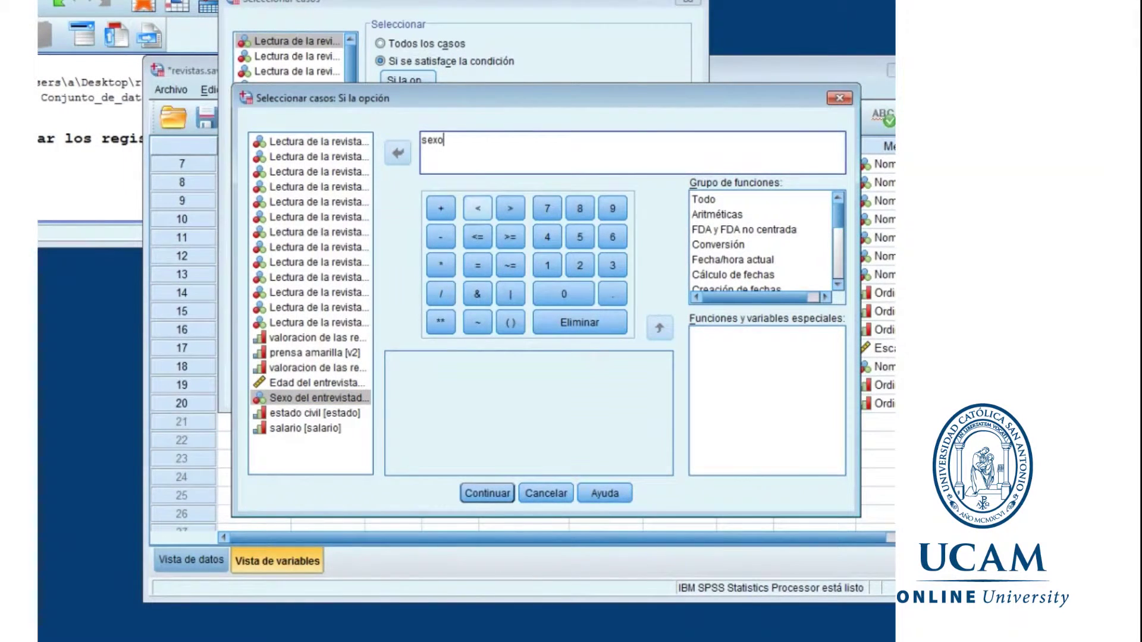
{"action": "left_click", "coordinate": [478, 265]}
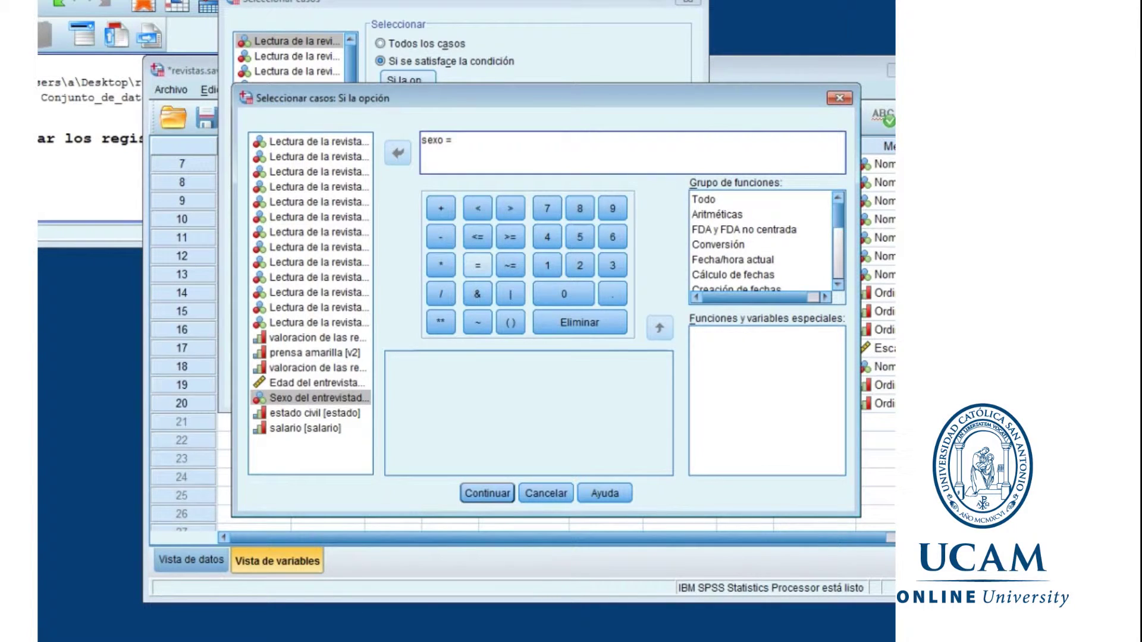
{"action": "type", "text": "0"}
{"action": "type", "text": "&"}
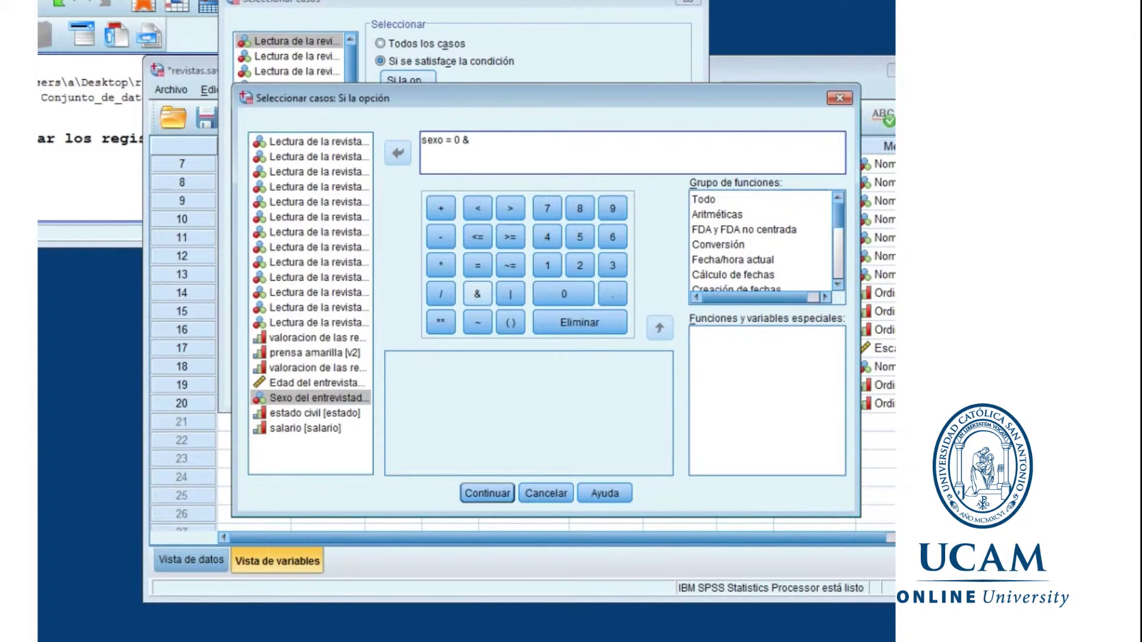
- Complete the condition with "edad >= 20" and apply the case selection, filtering out the unselected cases
{"action": "left_click", "coordinate": [310, 382]}
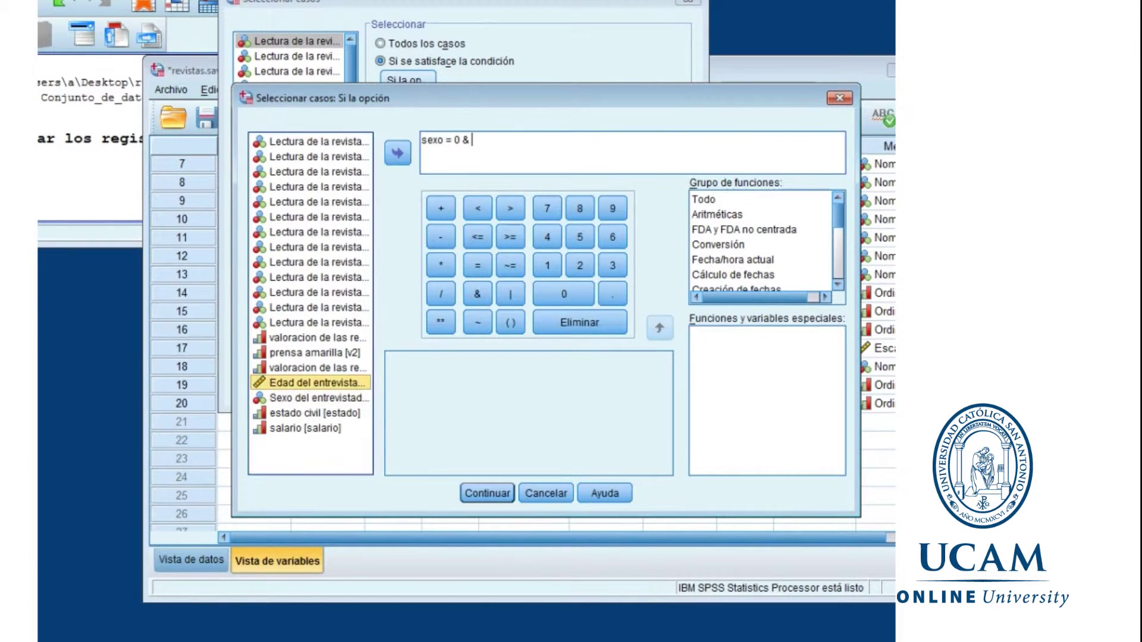
{"action": "left_click", "coordinate": [397, 153]}
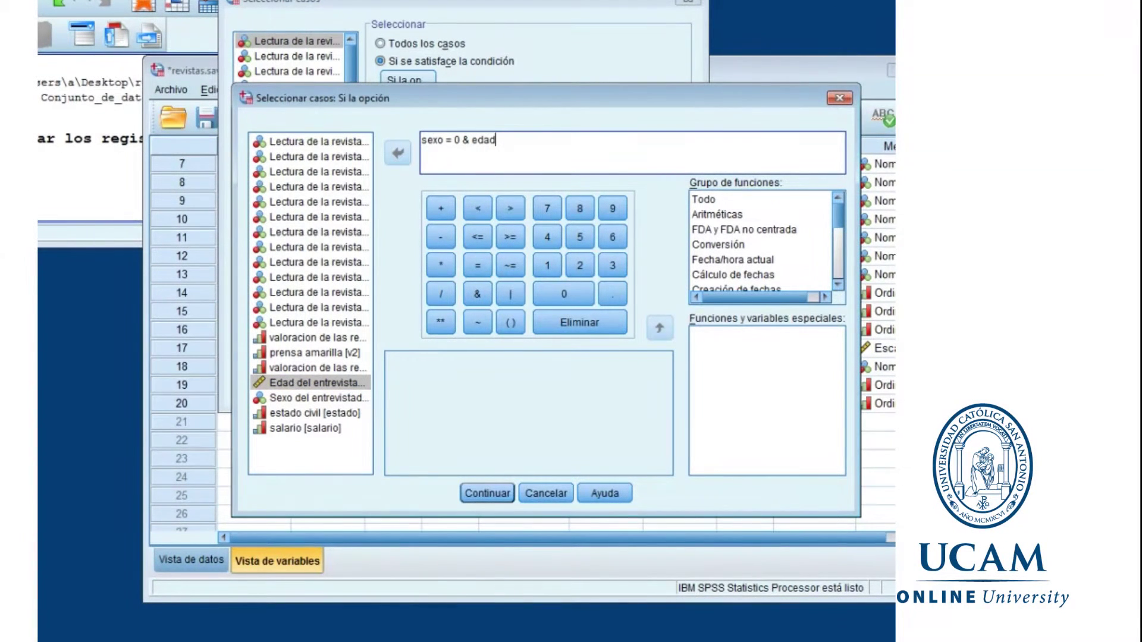
{"action": "left_click", "coordinate": [511, 237]}
{"action": "left_click", "coordinate": [580, 266]}
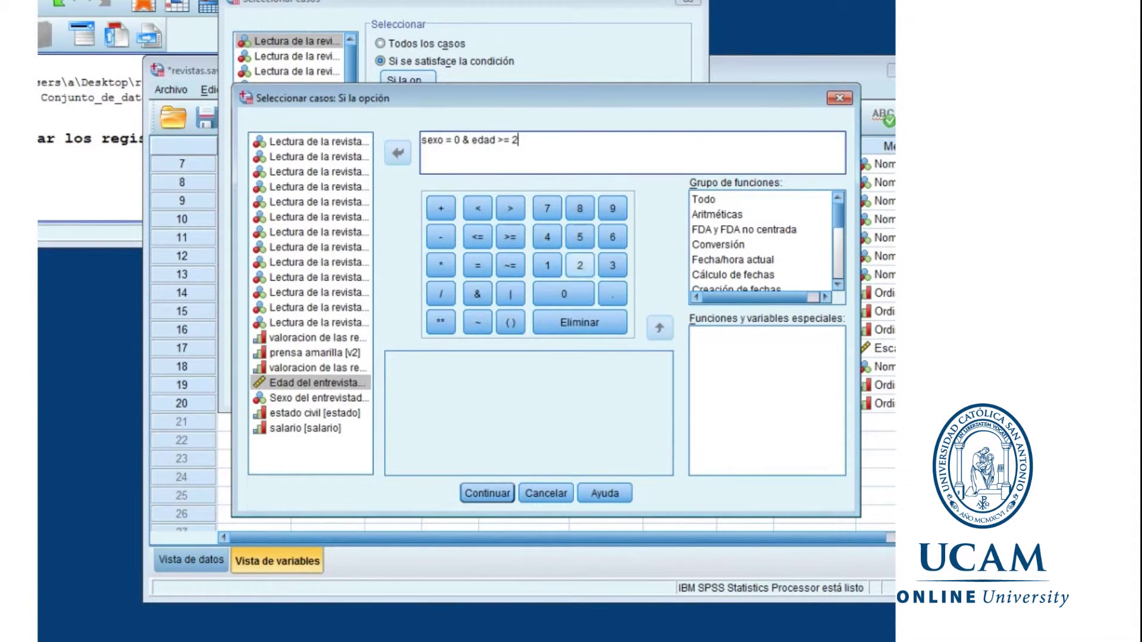
{"action": "left_click", "coordinate": [564, 294]}
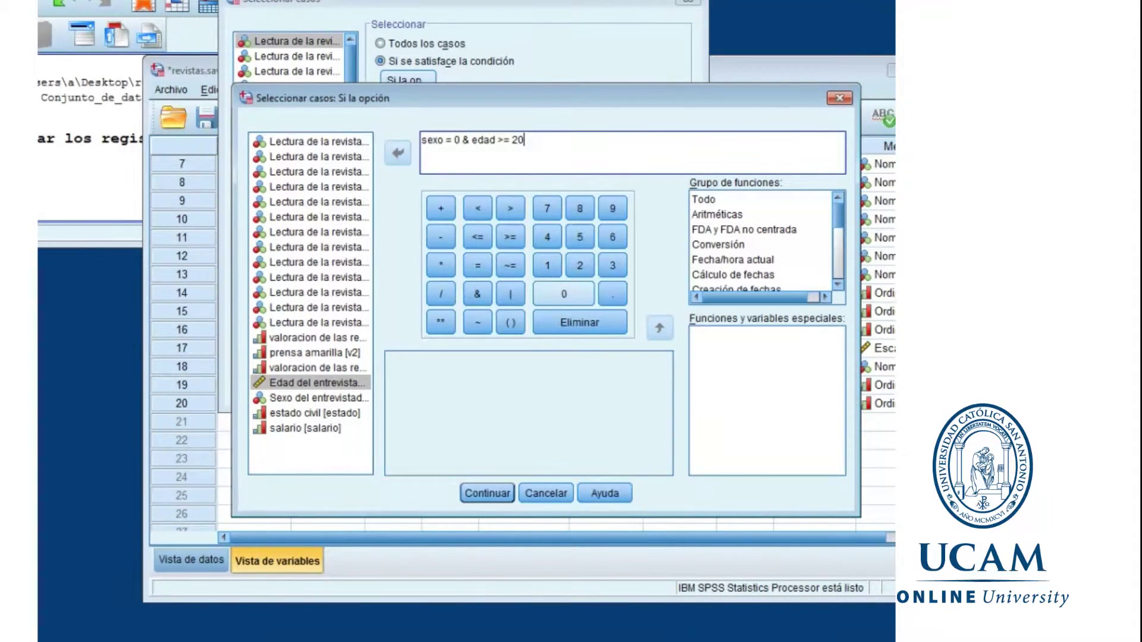
{"action": "left_click", "coordinate": [487, 494]}
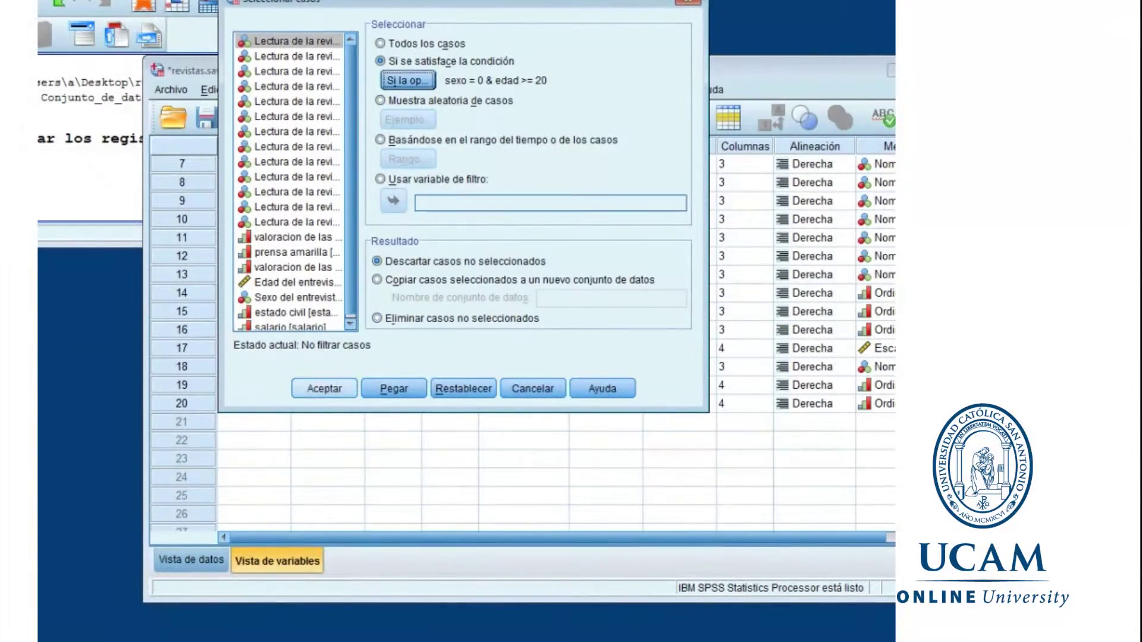
{"action": "left_click", "coordinate": [324, 388]}
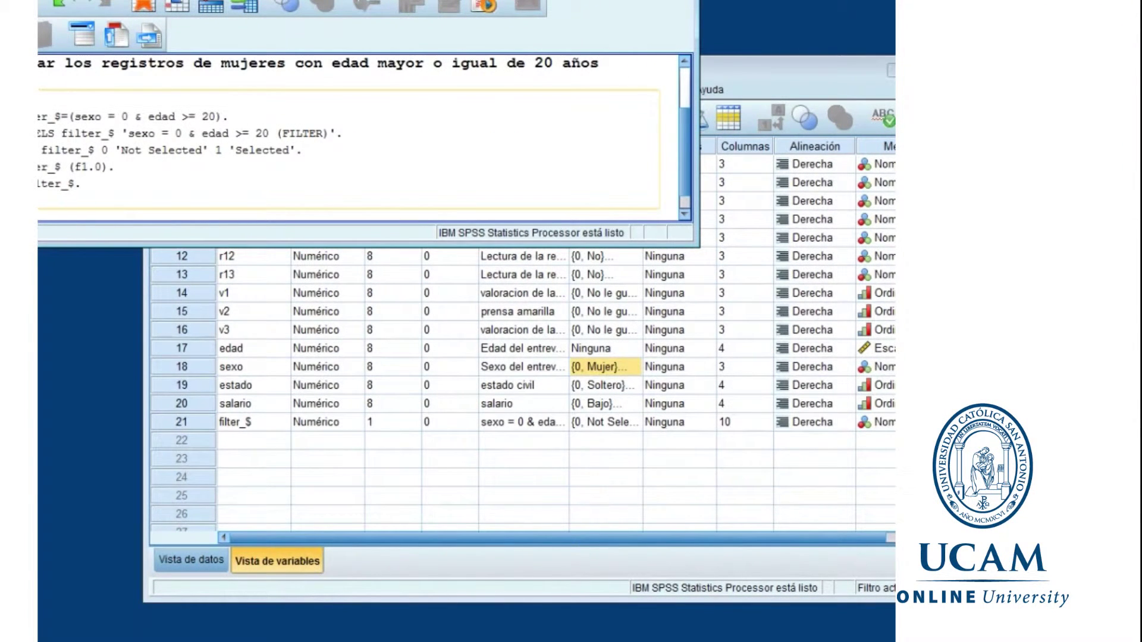
- Examine the case rows in the data view to see which ones the filter excludes
{"action": "key", "text": "alt+Tab"}
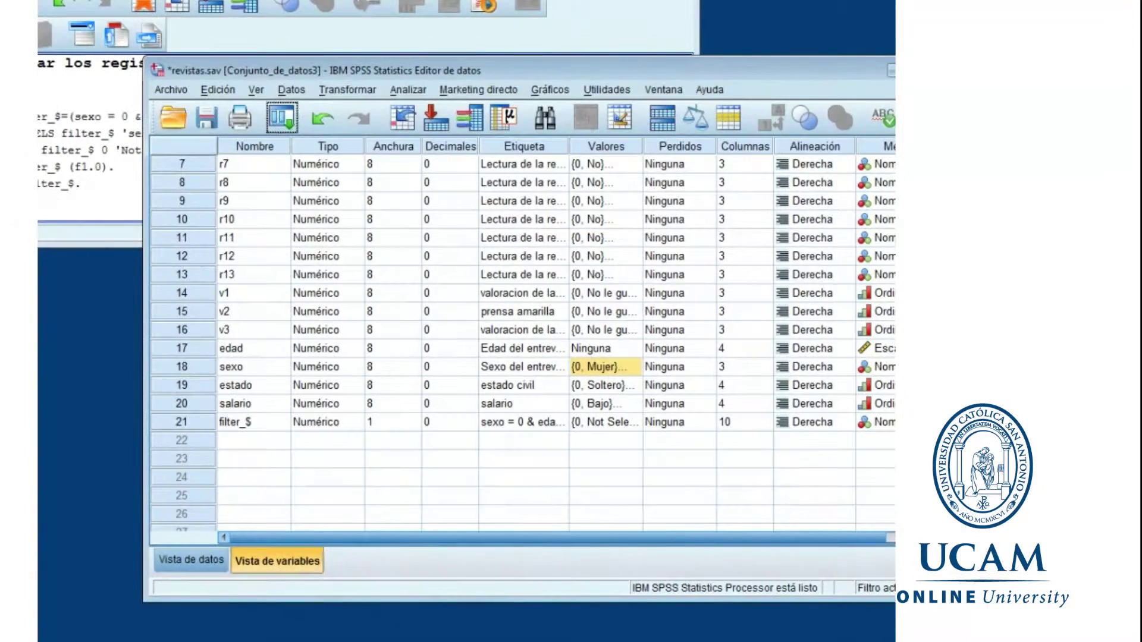
{"action": "key", "text": "ctrl+t"}
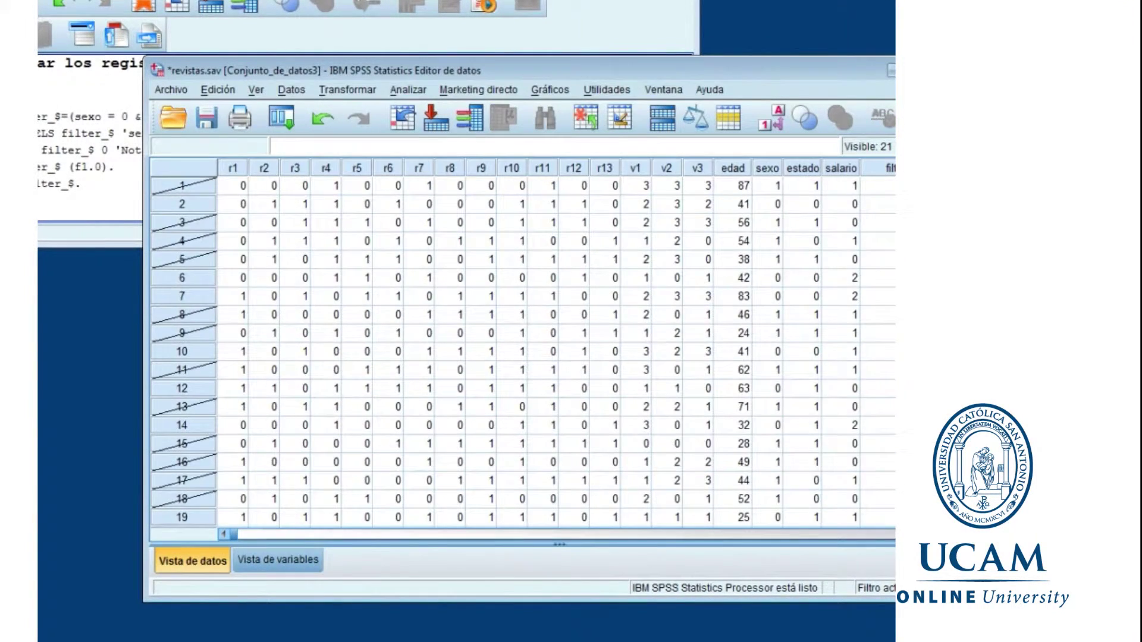
{"action": "scroll", "coordinate": [522, 351], "scroll_direction": "down", "scroll_amount": 4}
{"action": "scroll", "coordinate": [524, 351], "scroll_direction": "down", "scroll_amount": 5}
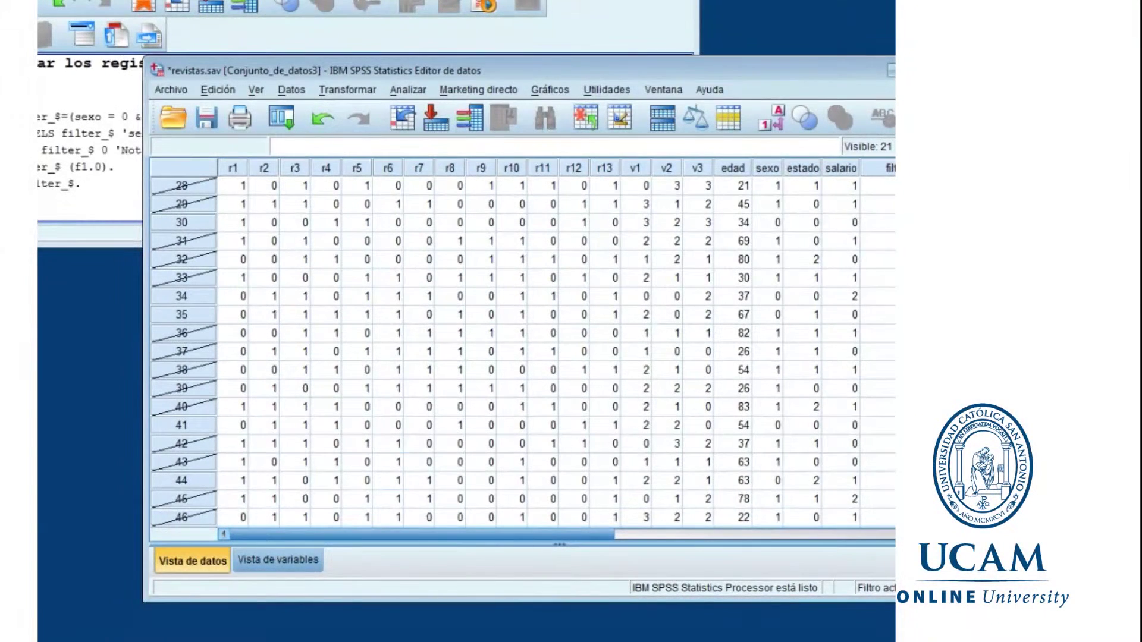
{"action": "scroll", "coordinate": [524, 351], "scroll_direction": "down", "scroll_amount": 1}
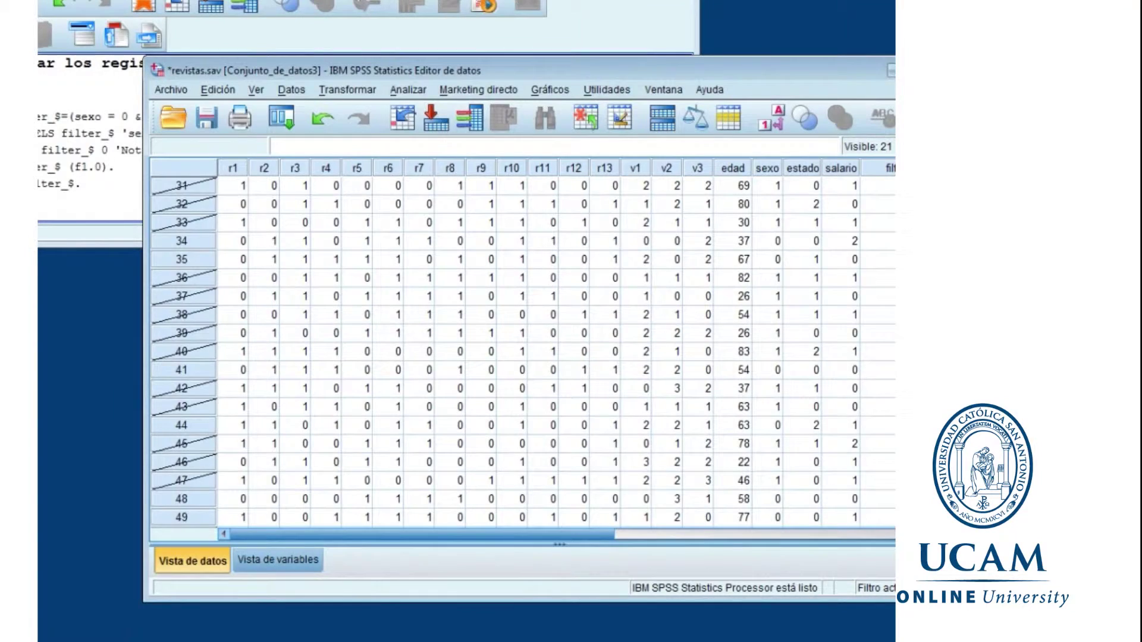
{"action": "scroll", "coordinate": [523, 351], "scroll_direction": "down", "scroll_amount": 4}
{"action": "scroll", "coordinate": [523, 351], "scroll_direction": "up", "scroll_amount": 9}
{"action": "scroll", "coordinate": [523, 351], "scroll_direction": "up", "scroll_amount": 5}
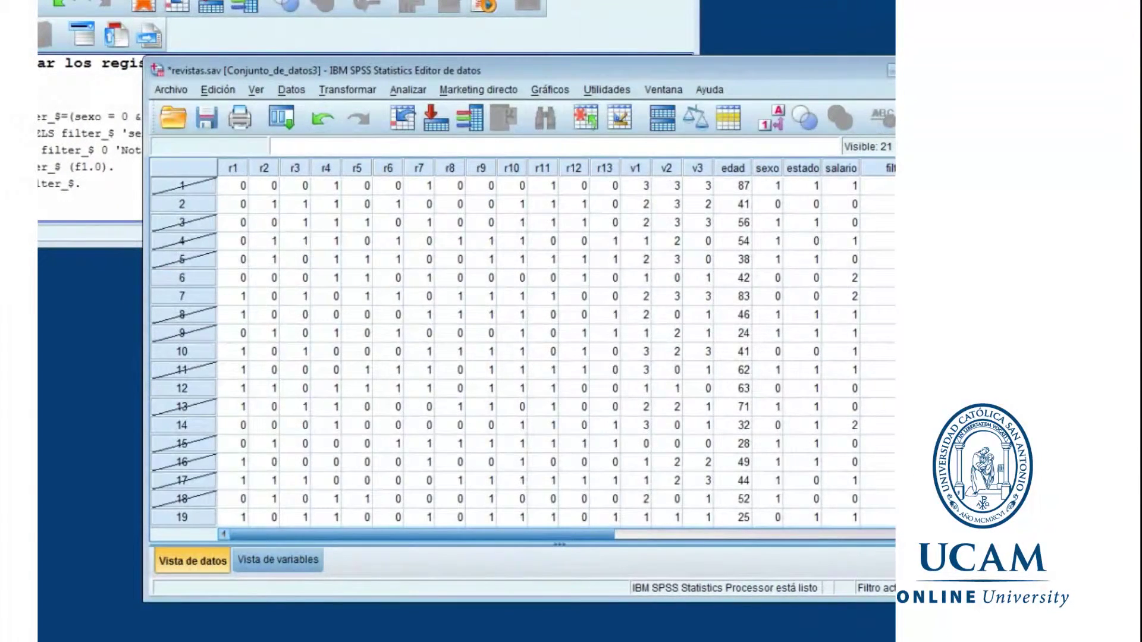
- Run a frequency table for the filter variable "sexo = 0 & edad >= 20 (FILTER)"
{"action": "left_click", "coordinate": [407, 90]}
{"action": "key", "text": "Down"}
{"action": "key", "text": "Right"}
{"action": "key", "text": "Right"}
{"action": "key", "text": "Left"}
{"action": "key", "text": "Down"}
{"action": "key", "text": "Down"}
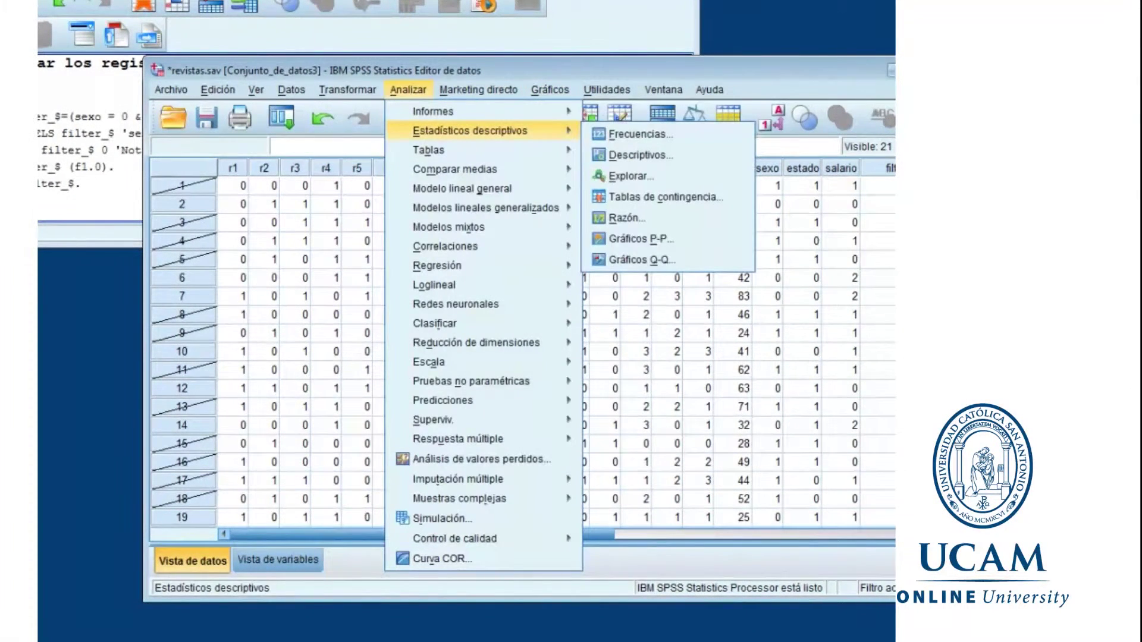
{"action": "key", "text": "Right"}
{"action": "key", "text": "Return"}
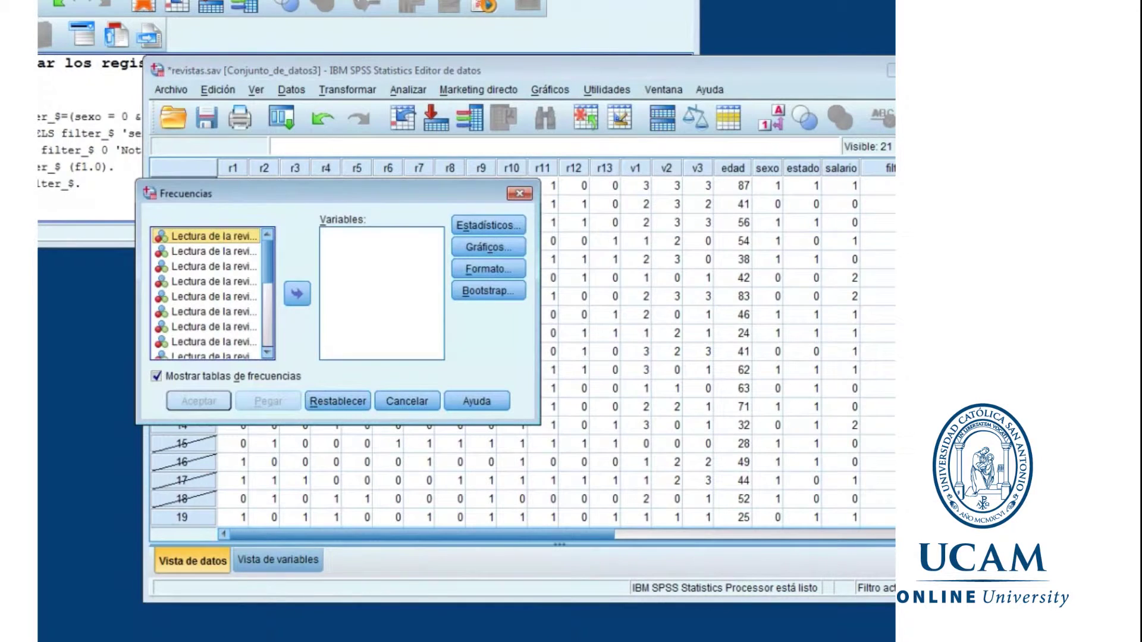
{"action": "left_click_drag", "start_coordinate": [267, 258], "coordinate": [267, 325]}
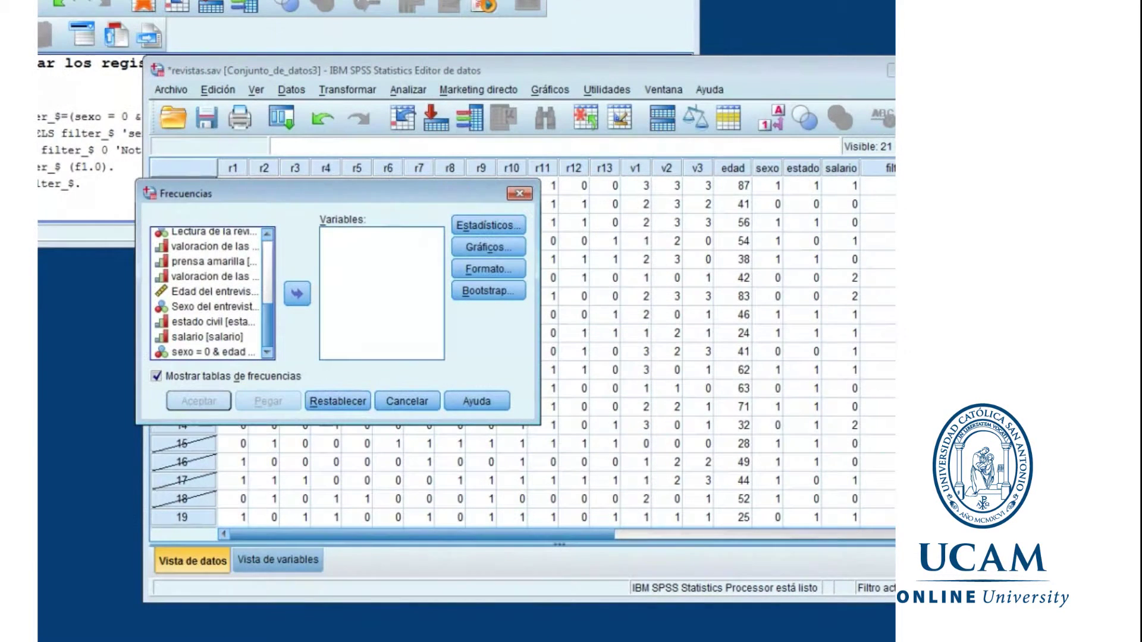
{"action": "scroll", "coordinate": [208, 295], "scroll_direction": "up", "scroll_amount": 4}
{"action": "scroll", "coordinate": [208, 295], "scroll_direction": "down", "scroll_amount": 4}
{"action": "scroll", "coordinate": [208, 294], "scroll_direction": "up", "scroll_amount": 4}
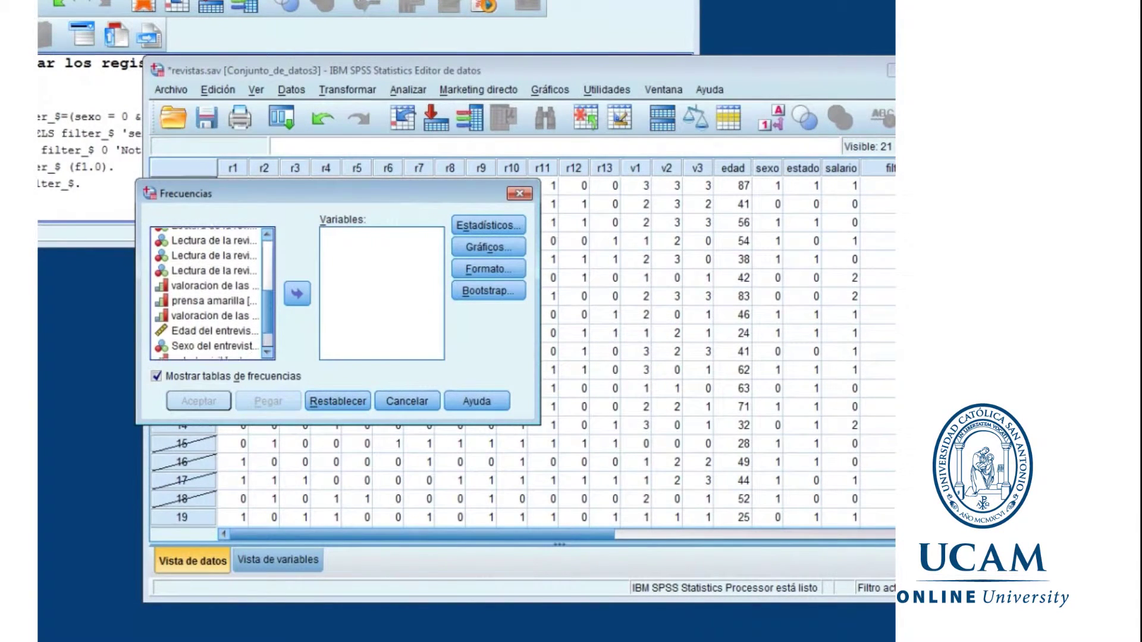
{"action": "scroll", "coordinate": [208, 294], "scroll_direction": "down", "scroll_amount": 4}
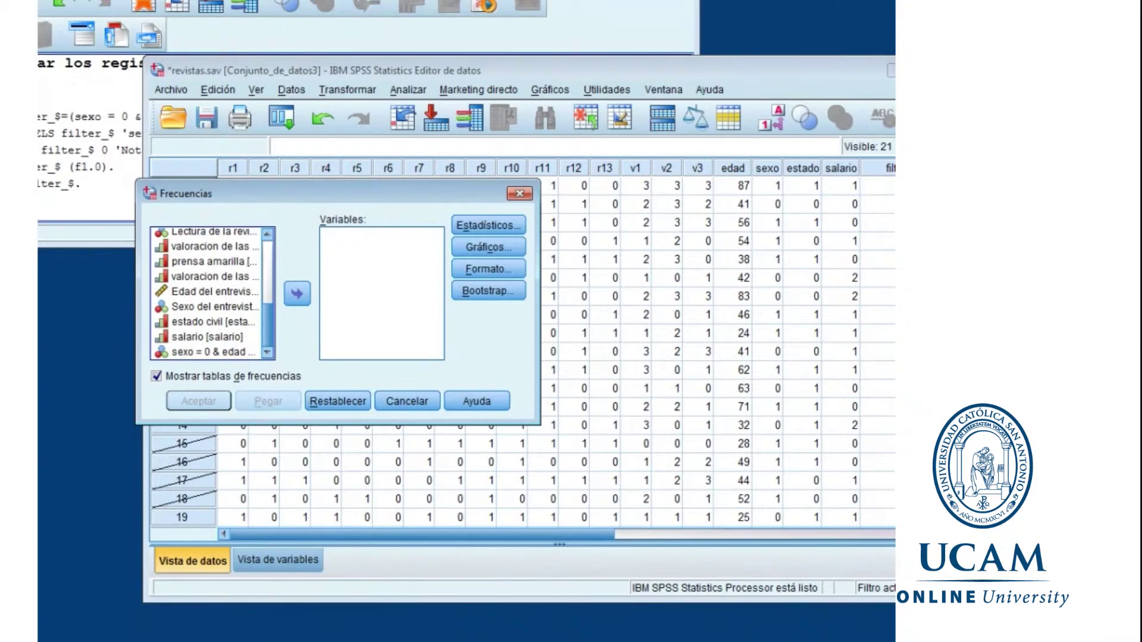
{"action": "left_click", "coordinate": [206, 321]}
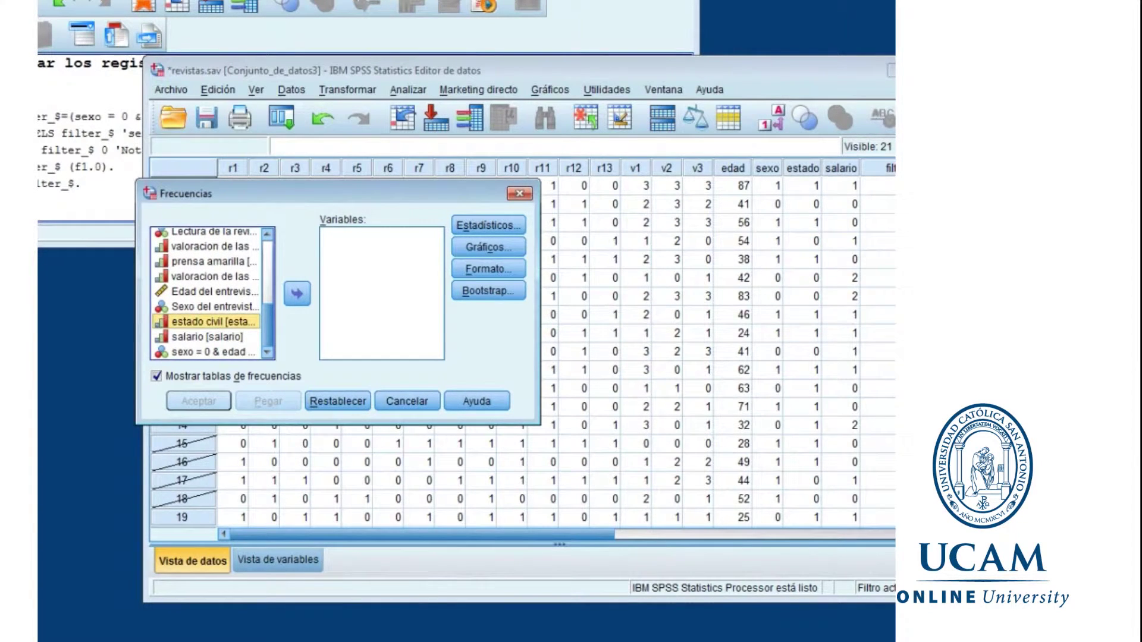
{"action": "left_click", "coordinate": [206, 352]}
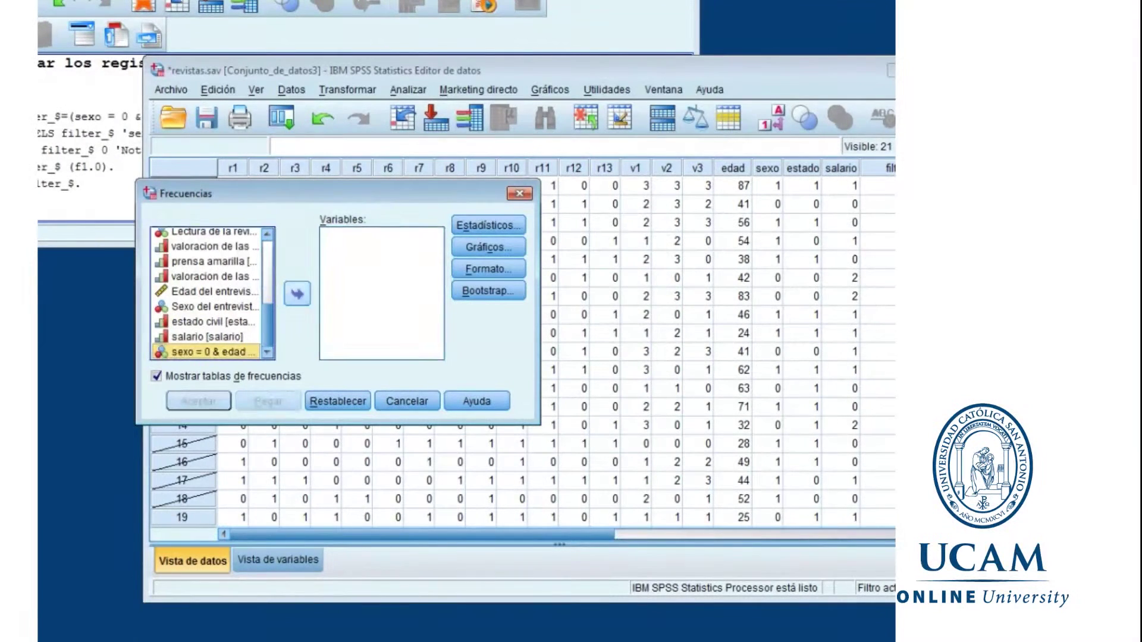
{"action": "left_click", "coordinate": [297, 294]}
{"action": "left_click", "coordinate": [199, 401]}
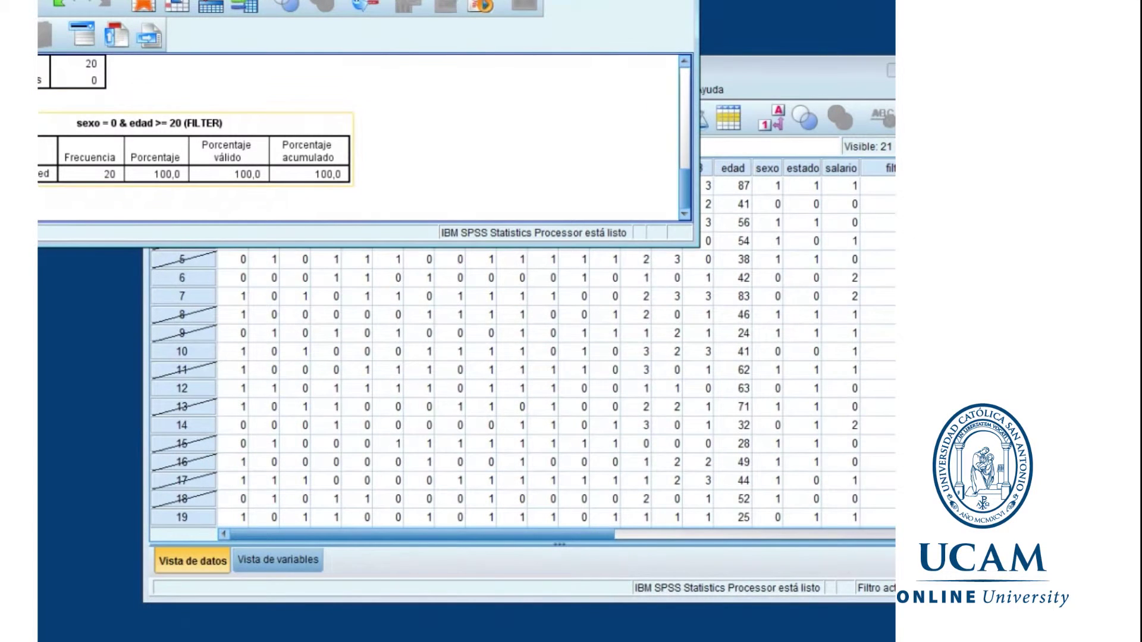
- Open the Descriptives analysis for the filtered revistas.sav data
{"action": "scroll", "coordinate": [358, 138], "scroll_direction": "up", "scroll_amount": 1}
{"action": "scroll", "coordinate": [358, 138], "scroll_direction": "up", "scroll_amount": 1}
{"action": "scroll", "coordinate": [358, 137], "scroll_direction": "down", "scroll_amount": 1}
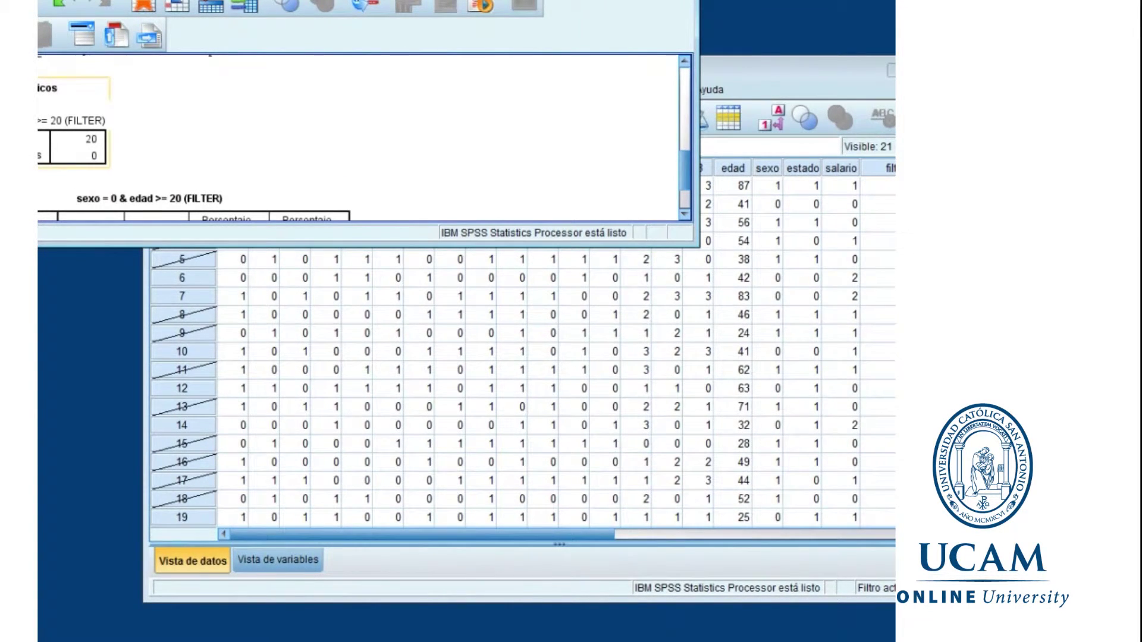
{"action": "key", "text": "alt+Tab"}
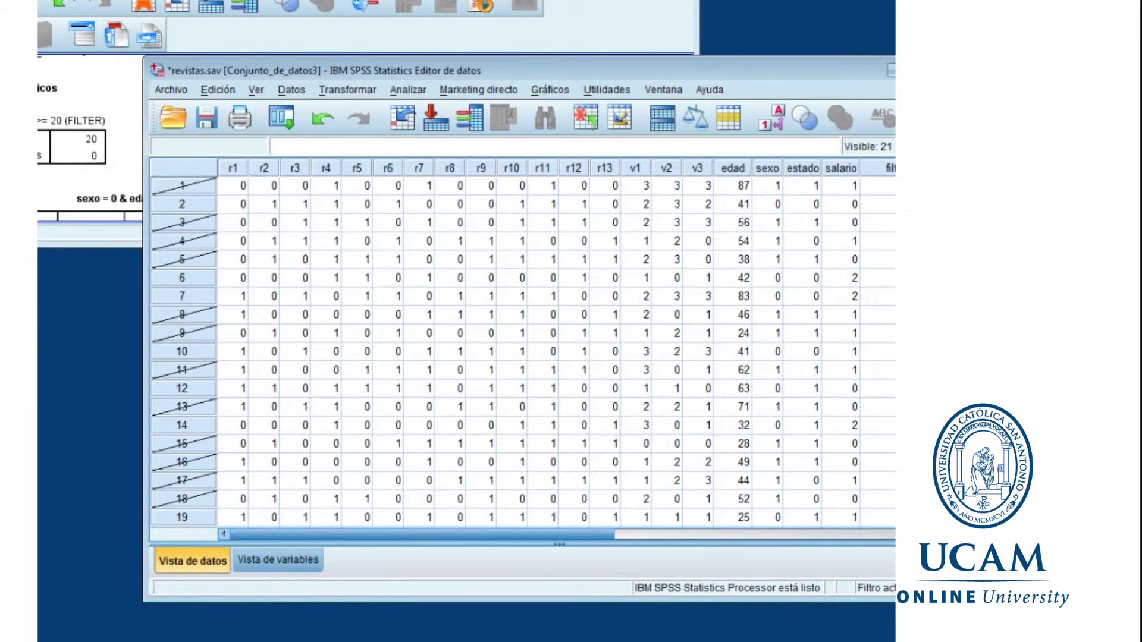
{"action": "key", "text": "alt+a"}
{"action": "key", "text": "Down"}
{"action": "key", "text": "Down"}
{"action": "key", "text": "Right"}
{"action": "key", "text": "Down"}
{"action": "key", "text": "Return"}
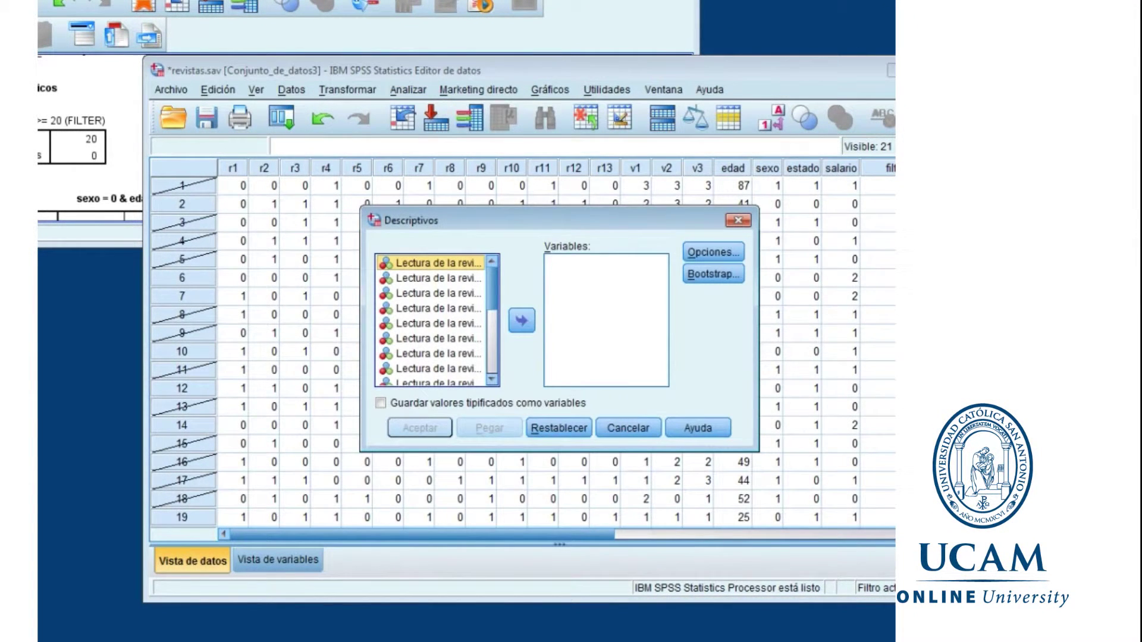
- Add the interviewee's age variable (edad) to the analysis and run the descriptive statistics
{"action": "left_click_drag", "start_coordinate": [492, 289], "coordinate": [492, 352]}
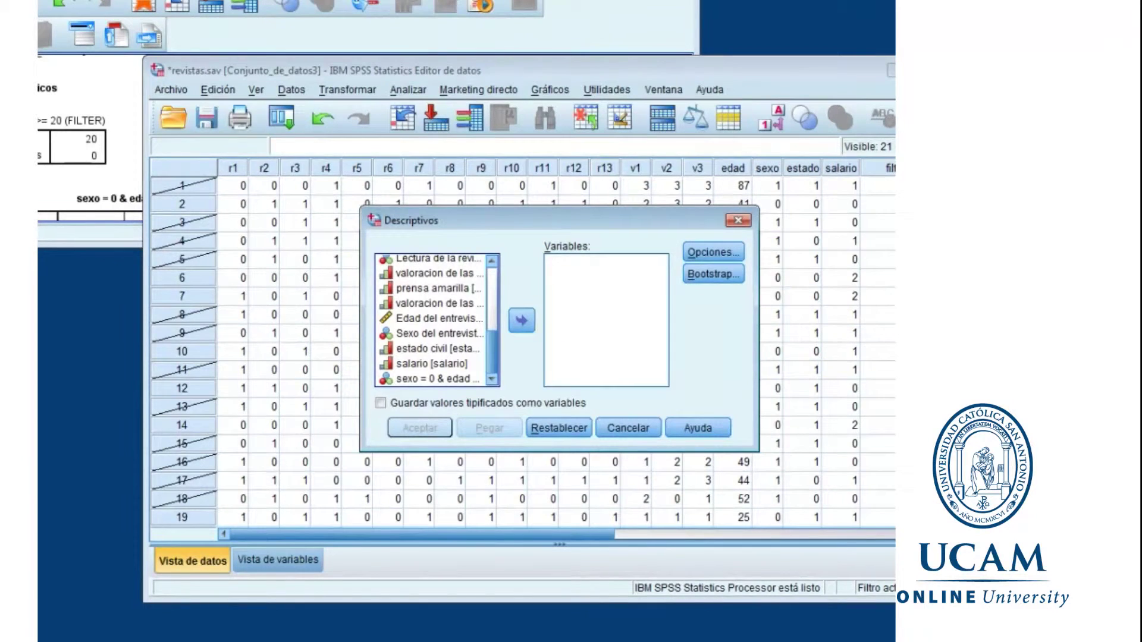
{"action": "left_click", "coordinate": [437, 319]}
{"action": "left_click", "coordinate": [521, 320]}
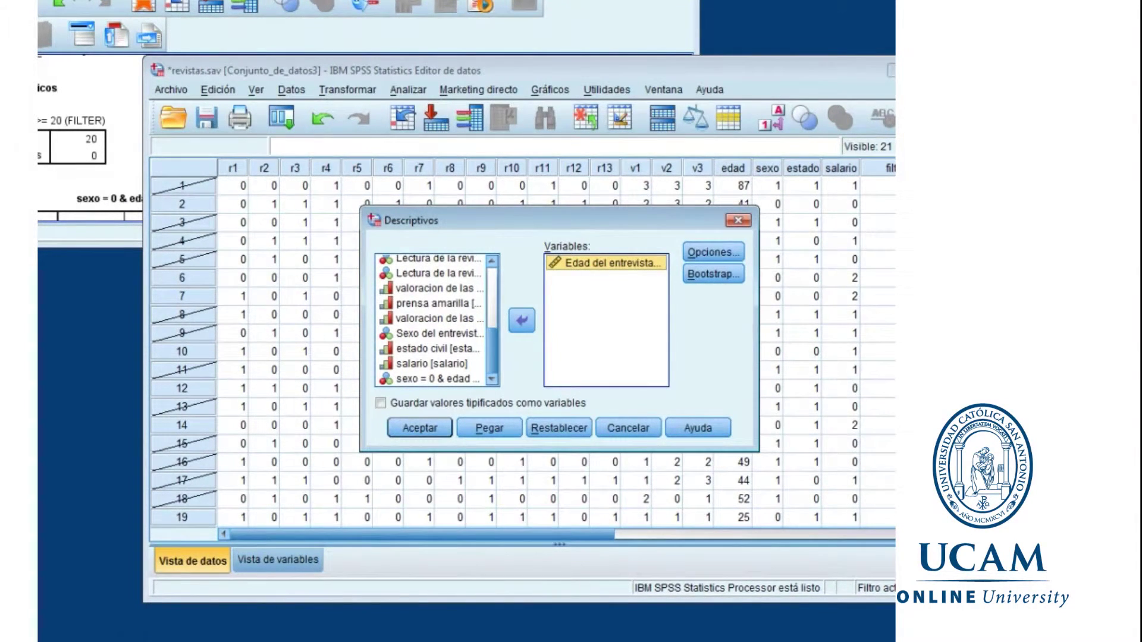
{"action": "left_click", "coordinate": [420, 428]}
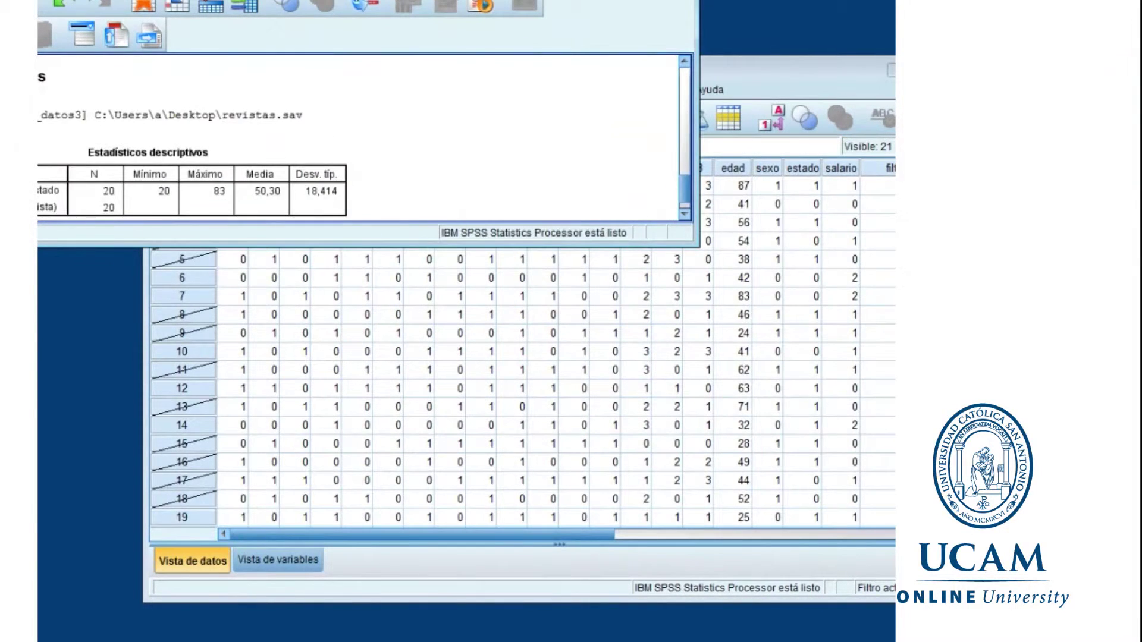
- Enlarge the output window and review the age descriptives together with the filter's frequency table
{"action": "left_click_drag", "start_coordinate": [369, 246], "coordinate": [369, 442]}
{"action": "left_click", "coordinate": [196, 113]}
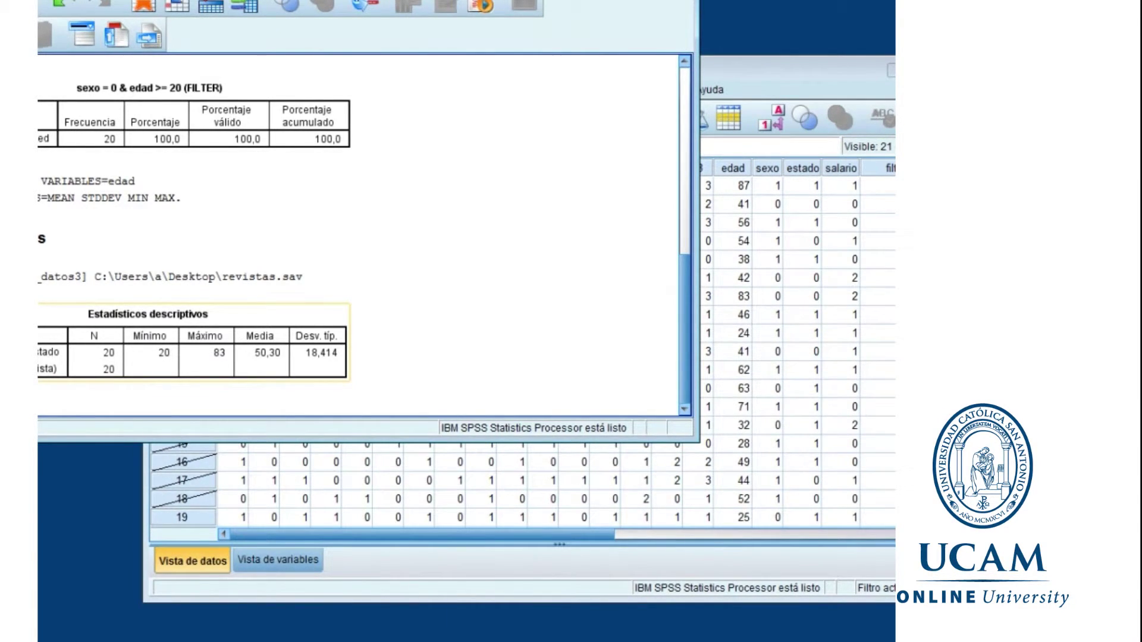
{"action": "scroll", "coordinate": [357, 235], "scroll_direction": "up", "scroll_amount": 5}
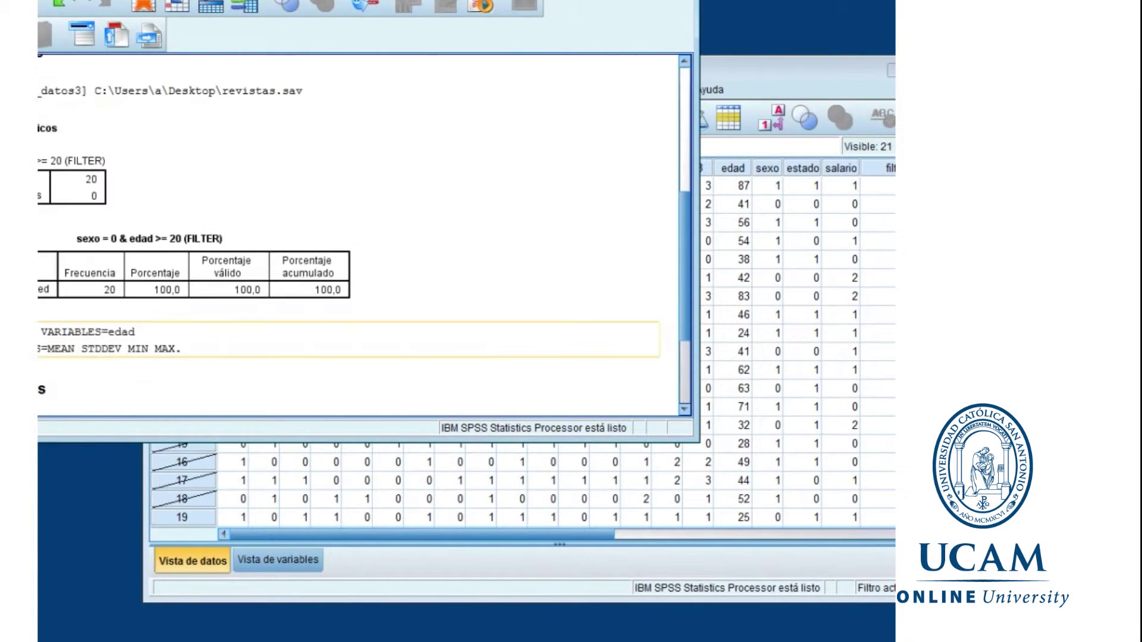
{"action": "scroll", "coordinate": [357, 235], "scroll_direction": "down", "scroll_amount": 2}
{"action": "key", "text": "Down"}
{"action": "key", "text": "Down"}
{"action": "key", "text": "Down"}
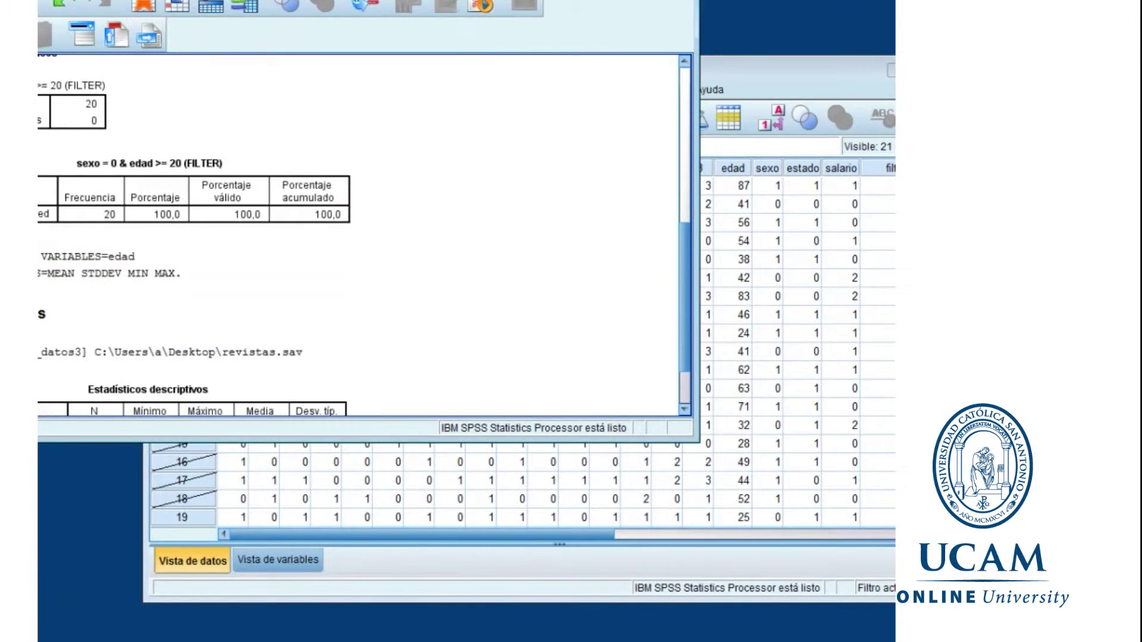
- Reopen the case selection condition and change its age criterion to "edad >50"
{"action": "key", "text": "alt+Tab"}
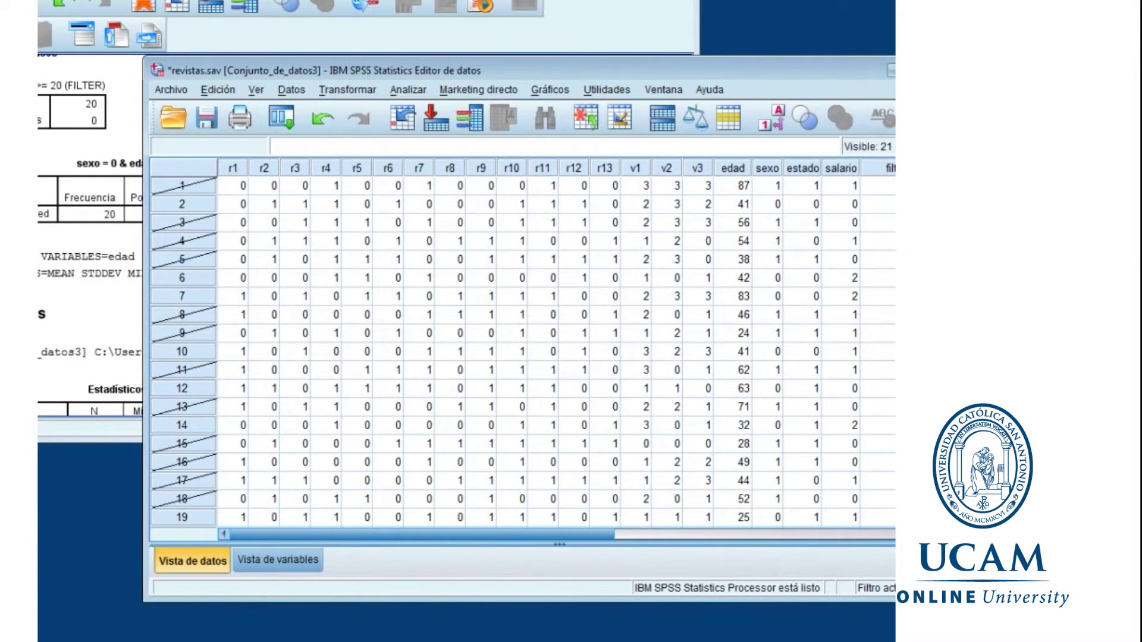
{"action": "left_click", "coordinate": [291, 89]}
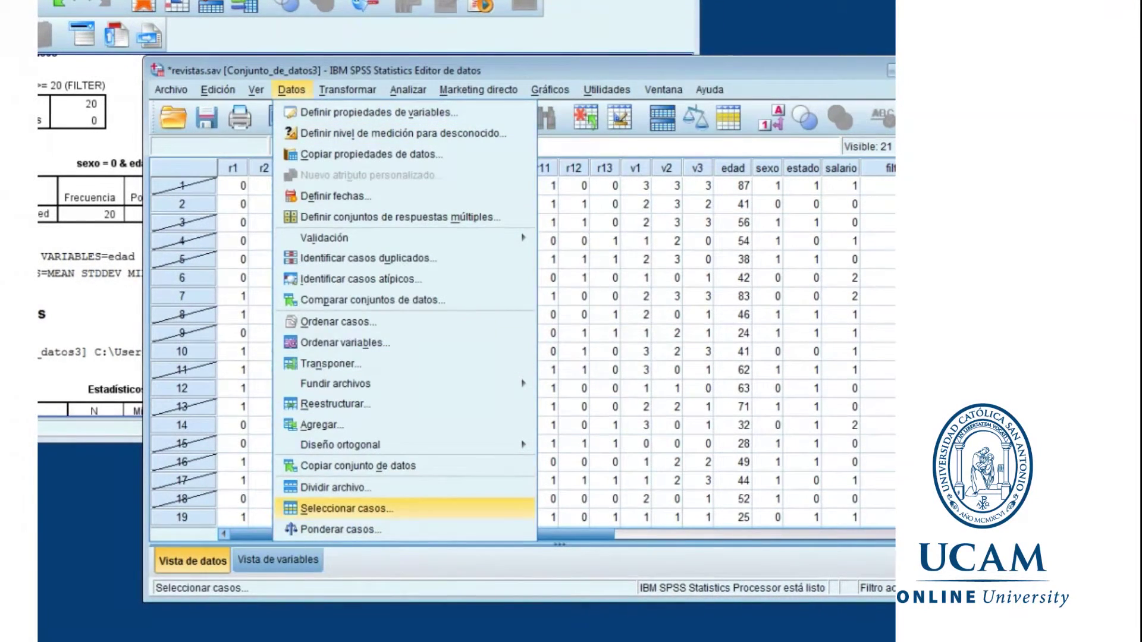
{"action": "left_click", "coordinate": [346, 509]}
{"action": "left_click", "coordinate": [408, 79]}
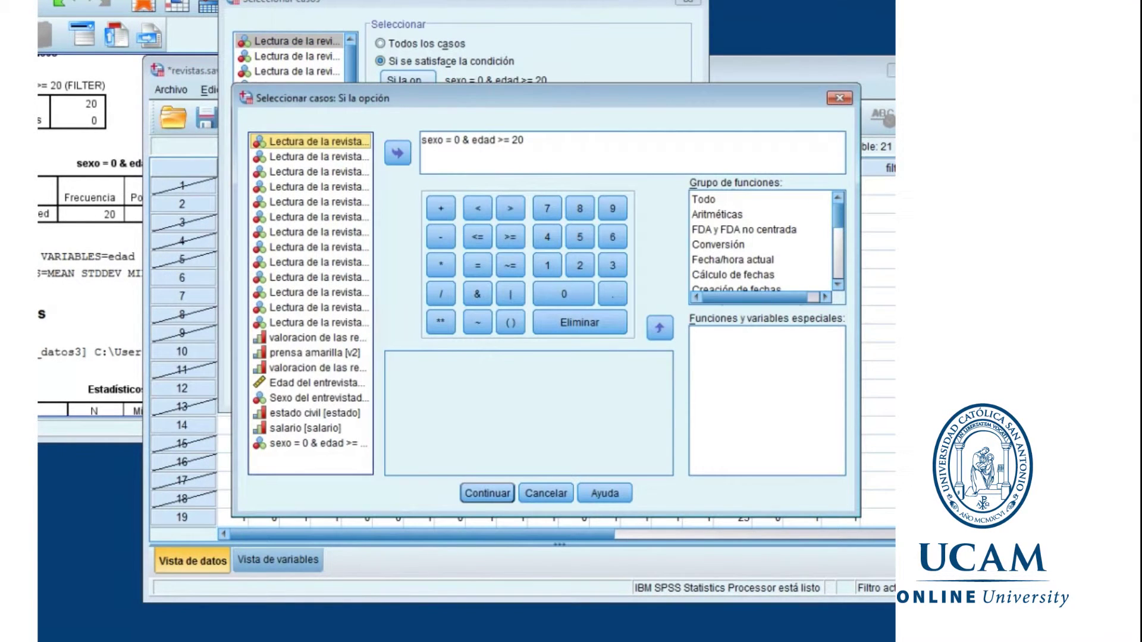
{"action": "left_click", "coordinate": [497, 140]}
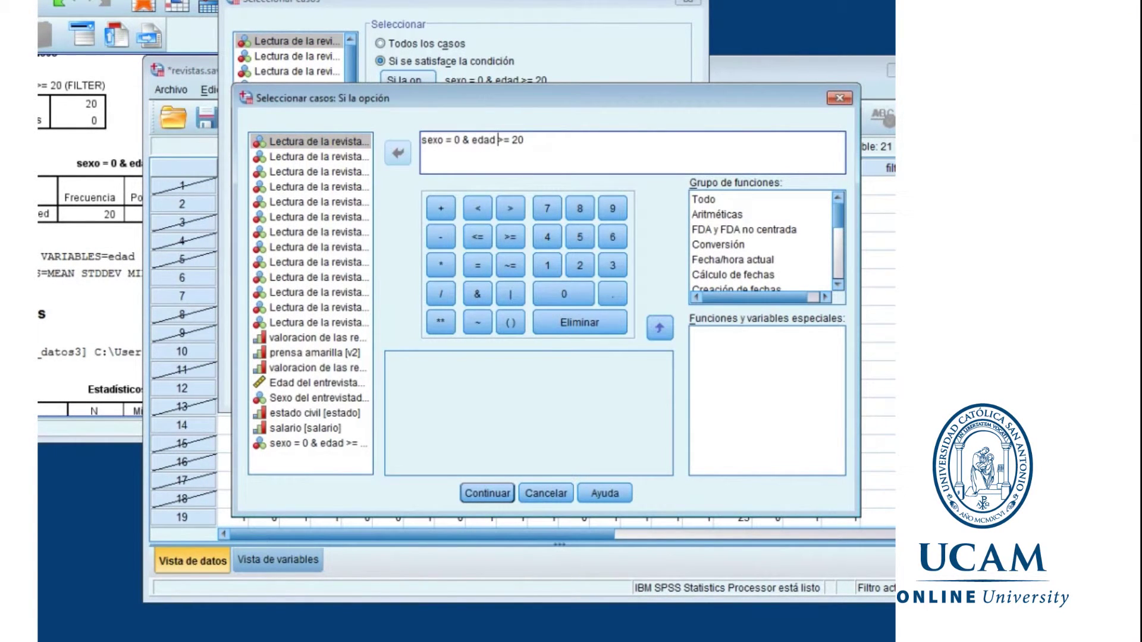
{"action": "key", "text": "Delete"}
{"action": "key", "text": "Delete"}
{"action": "key", "text": "Delete"}
{"action": "key", "text": "Delete"}
{"action": "type", "text": ">5"}
- Change the sex criterion in the condition to "sexo = 1" and apply the case selection
{"action": "left_click", "coordinate": [461, 140]}
{"action": "left_click", "coordinate": [455, 140]}
{"action": "key", "text": "Delete"}
{"action": "type", "text": "1"}
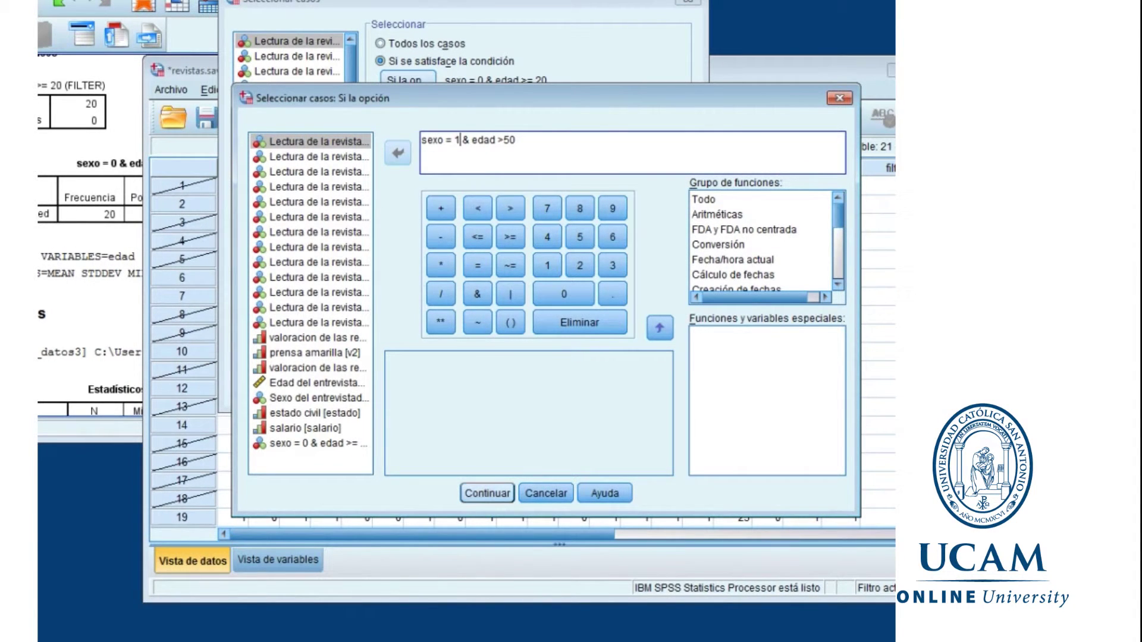
{"action": "left_click", "coordinate": [487, 493]}
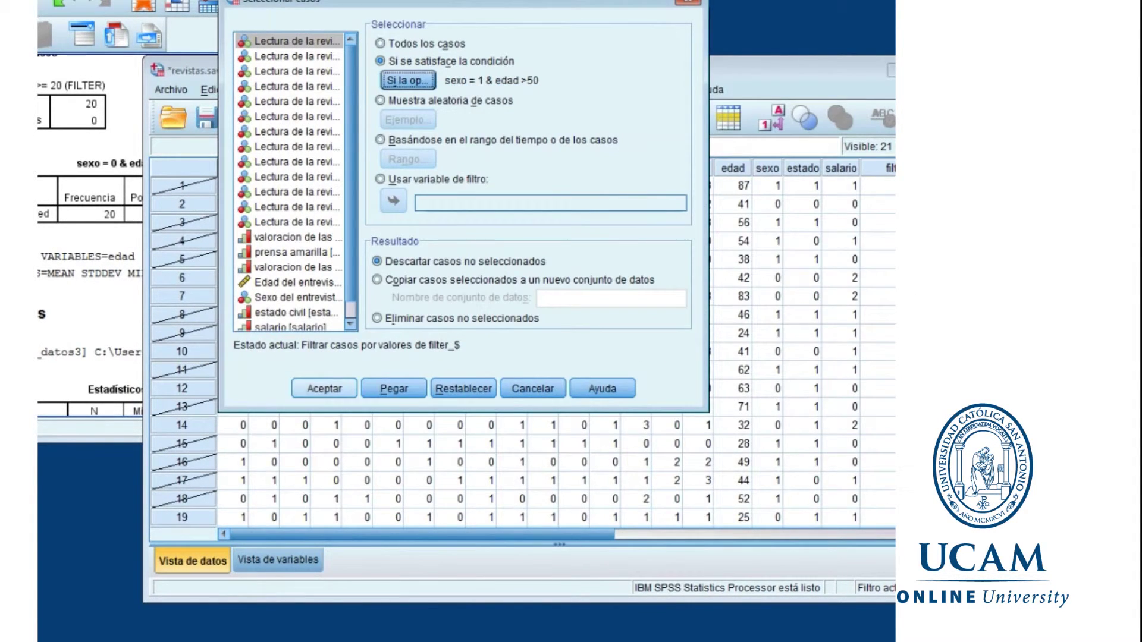
{"action": "left_click", "coordinate": [323, 388]}
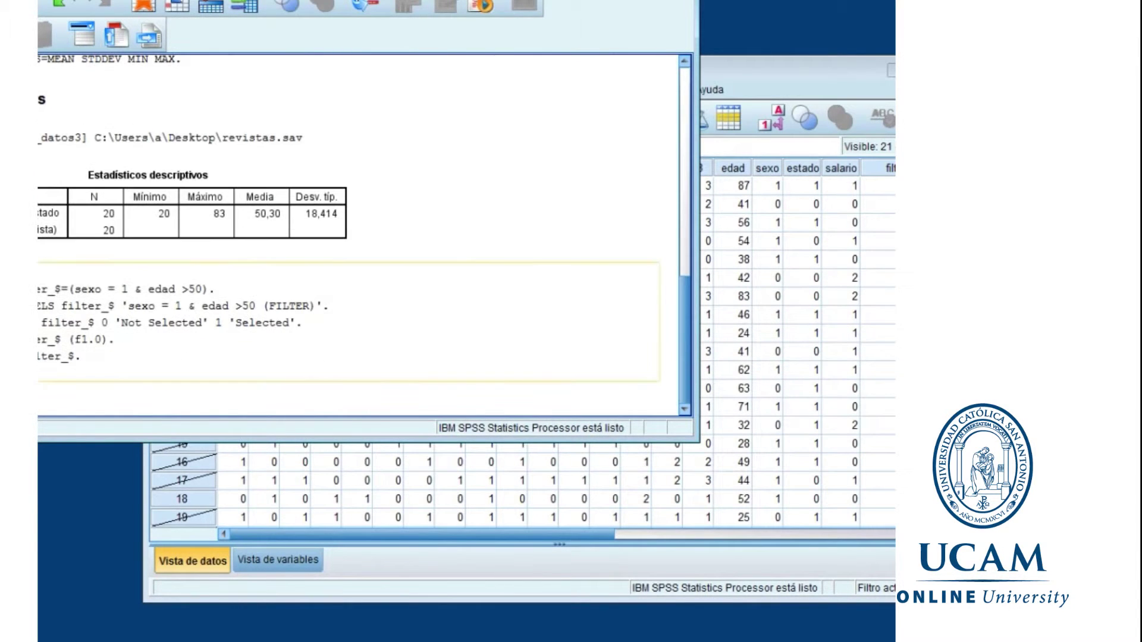
- Check the filtered rows in the data view and rerun the descriptive statistics for the interviewee's age
{"action": "key", "text": "alt+Tab"}
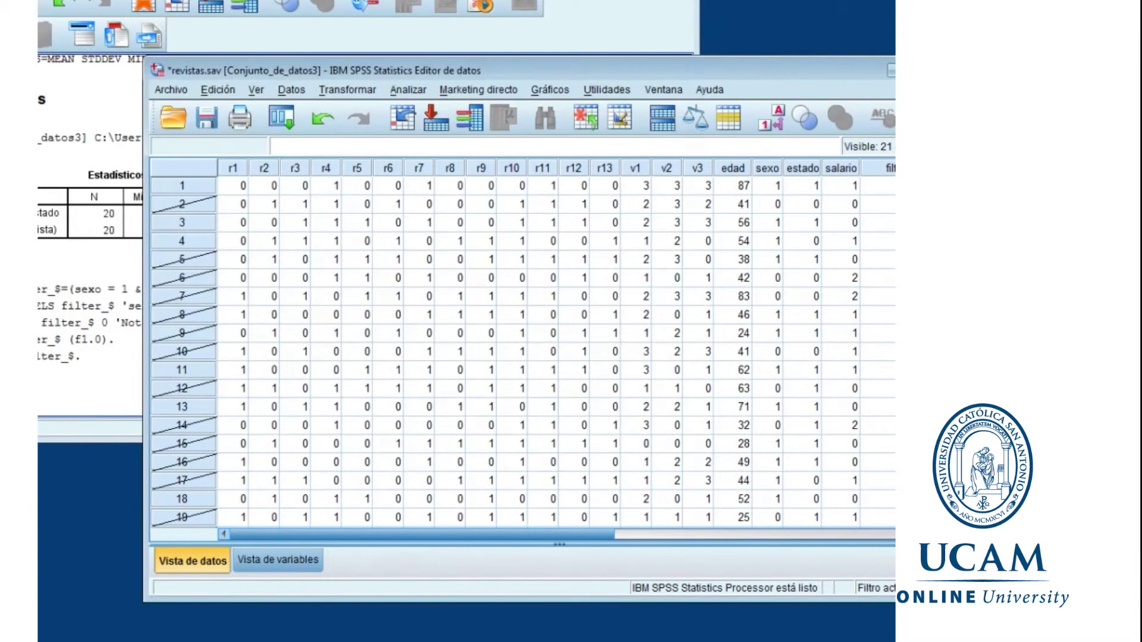
{"action": "scroll", "coordinate": [524, 351], "scroll_direction": "down", "scroll_amount": 9}
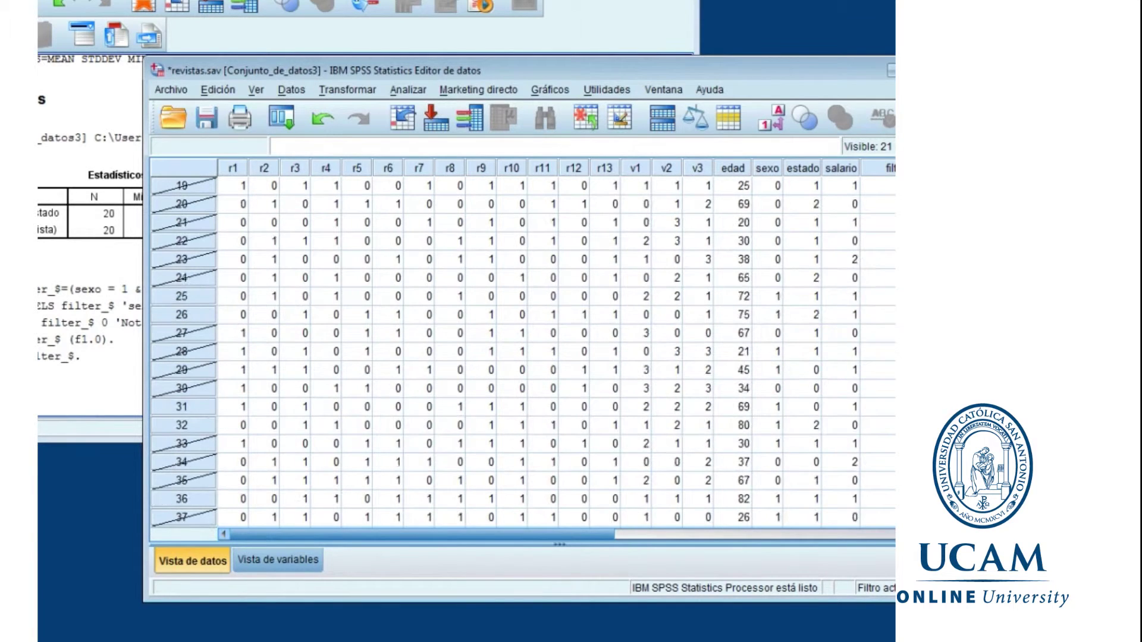
{"action": "scroll", "coordinate": [524, 351], "scroll_direction": "up", "scroll_amount": 9}
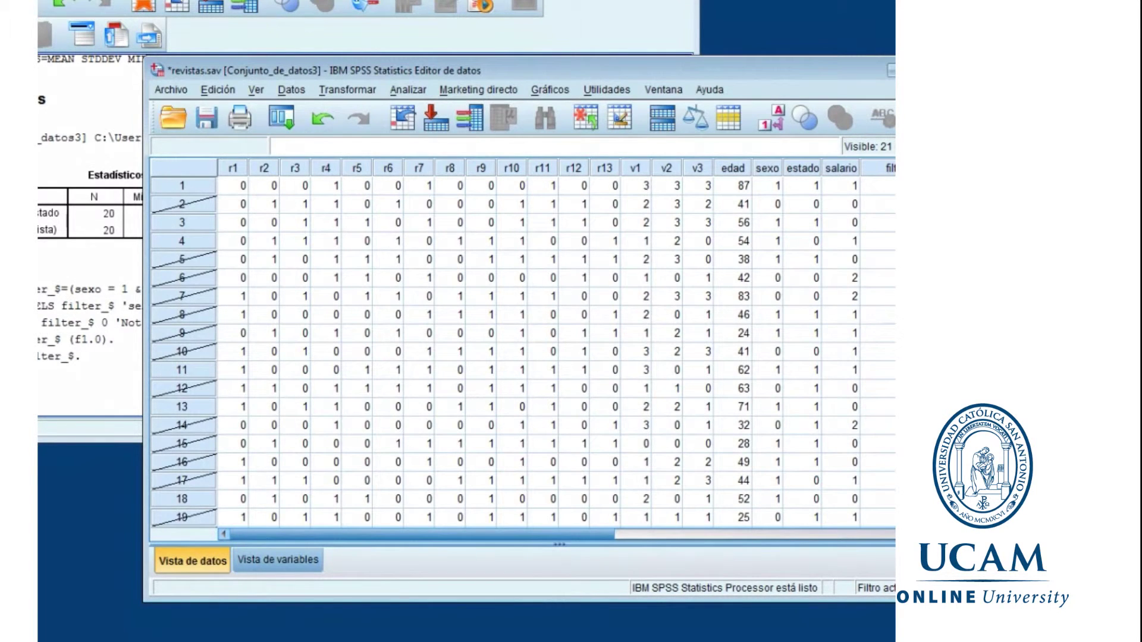
{"action": "left_click", "coordinate": [407, 89]}
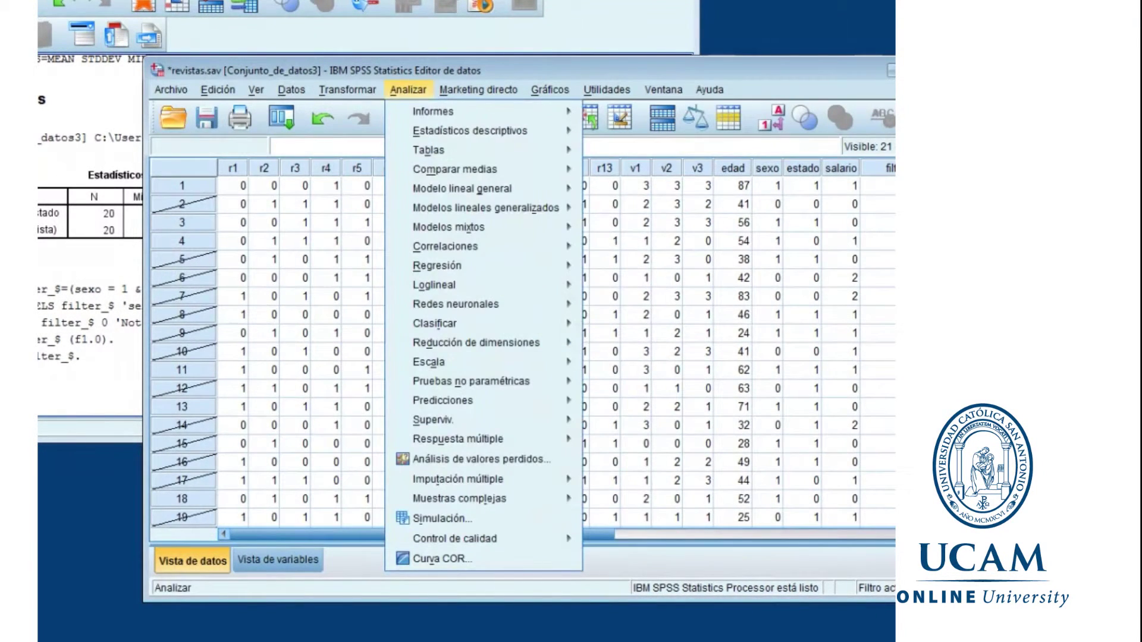
{"action": "mouse_move", "coordinate": [470, 130]}
{"action": "left_click", "coordinate": [639, 154]}
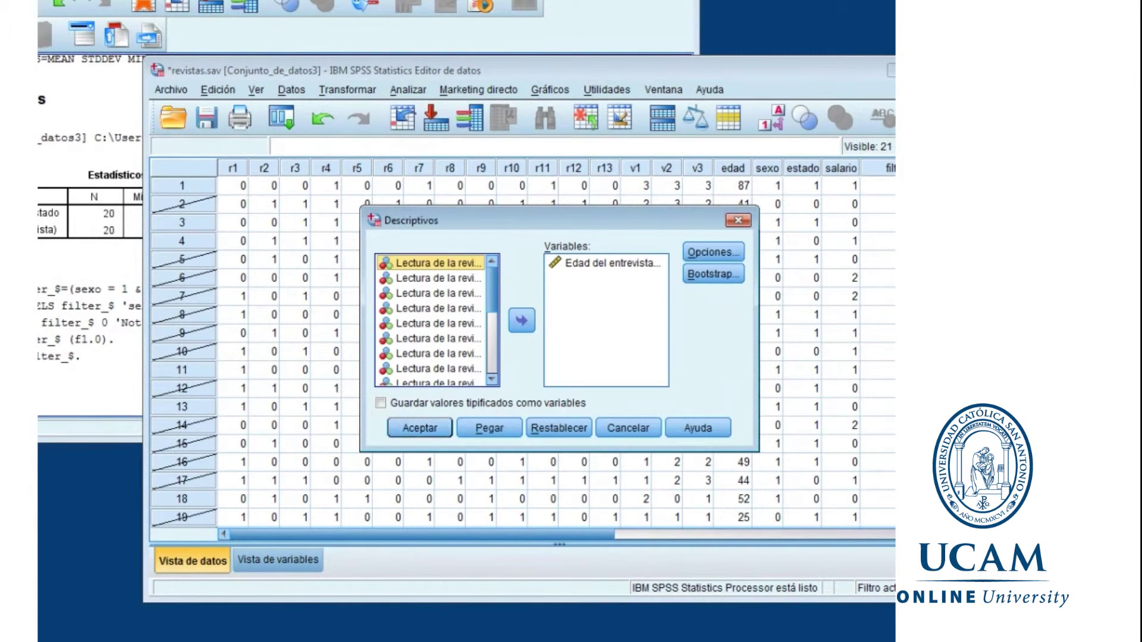
{"action": "left_click", "coordinate": [419, 428]}
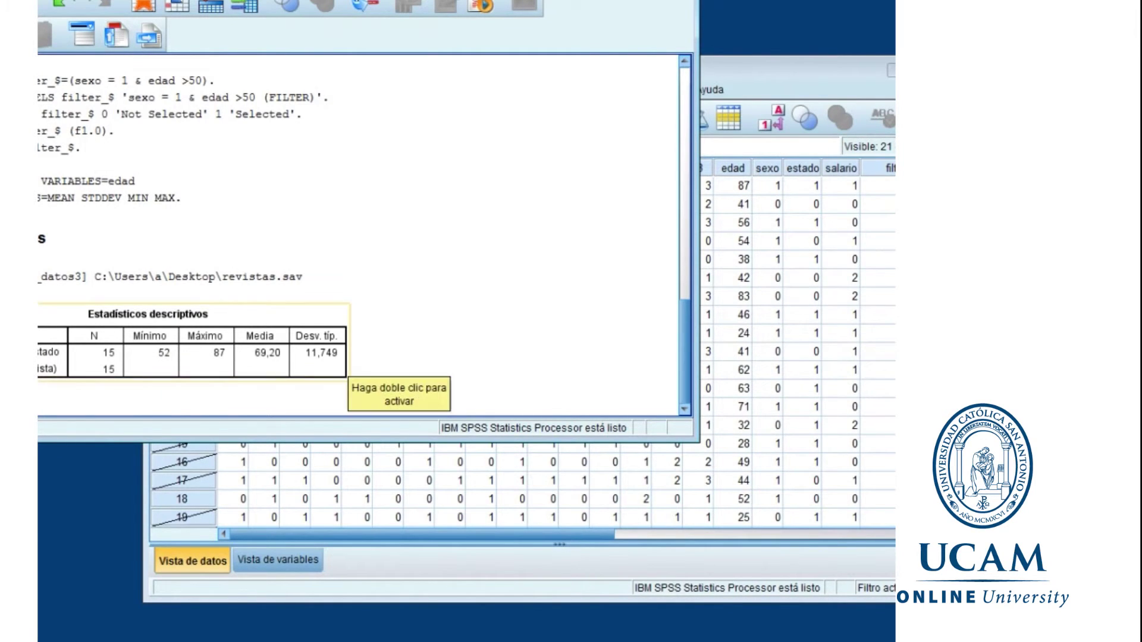
- Compare the age descriptives in the output for the "sexo = 1 & edad >50" filter with those of the previous filter
{"action": "scroll", "coordinate": [348, 363], "scroll_direction": "up", "scroll_amount": 4}
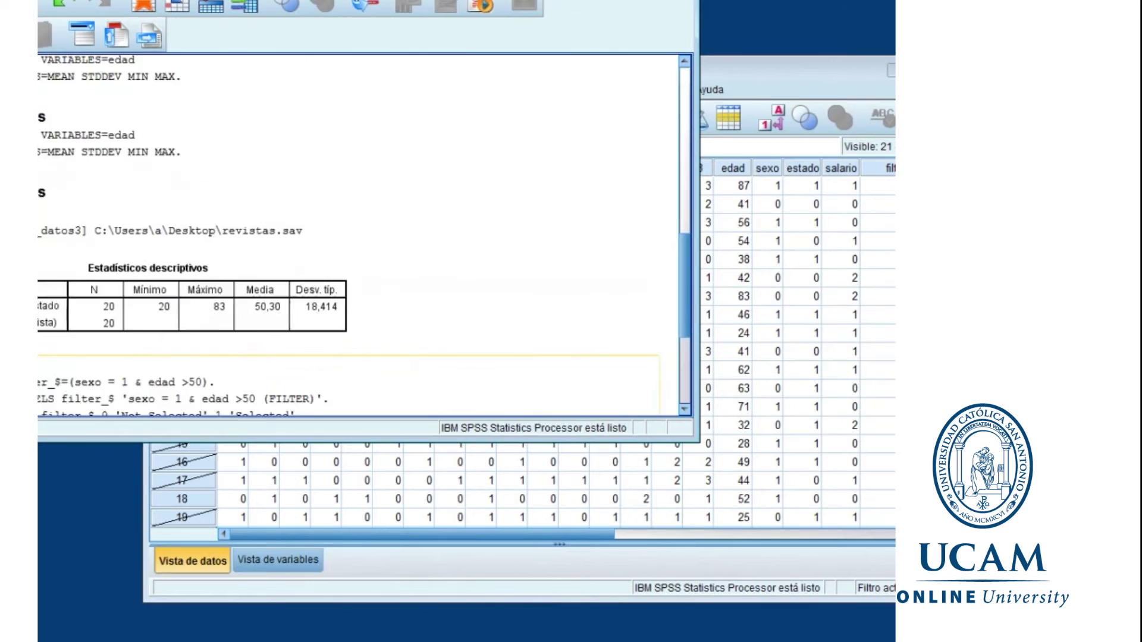
{"action": "scroll", "coordinate": [348, 363], "scroll_direction": "down", "scroll_amount": 4}
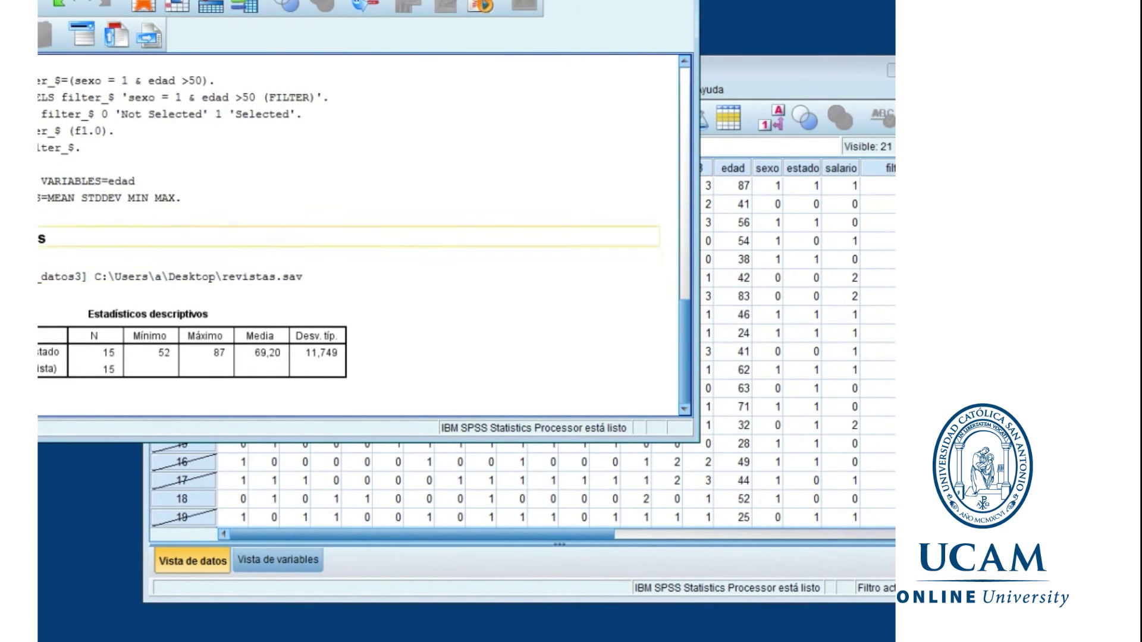
{"action": "scroll", "coordinate": [357, 235], "scroll_direction": "up", "scroll_amount": 4}
{"action": "scroll", "coordinate": [357, 235], "scroll_direction": "down", "scroll_amount": 4}
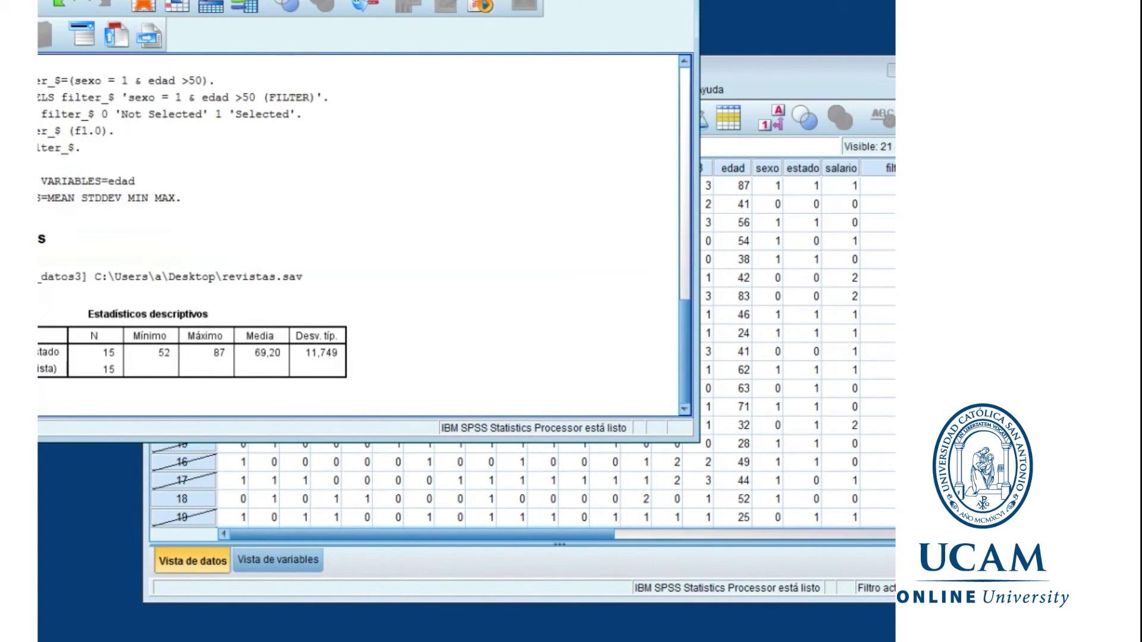
{"action": "scroll", "coordinate": [357, 237], "scroll_direction": "up", "scroll_amount": 2}
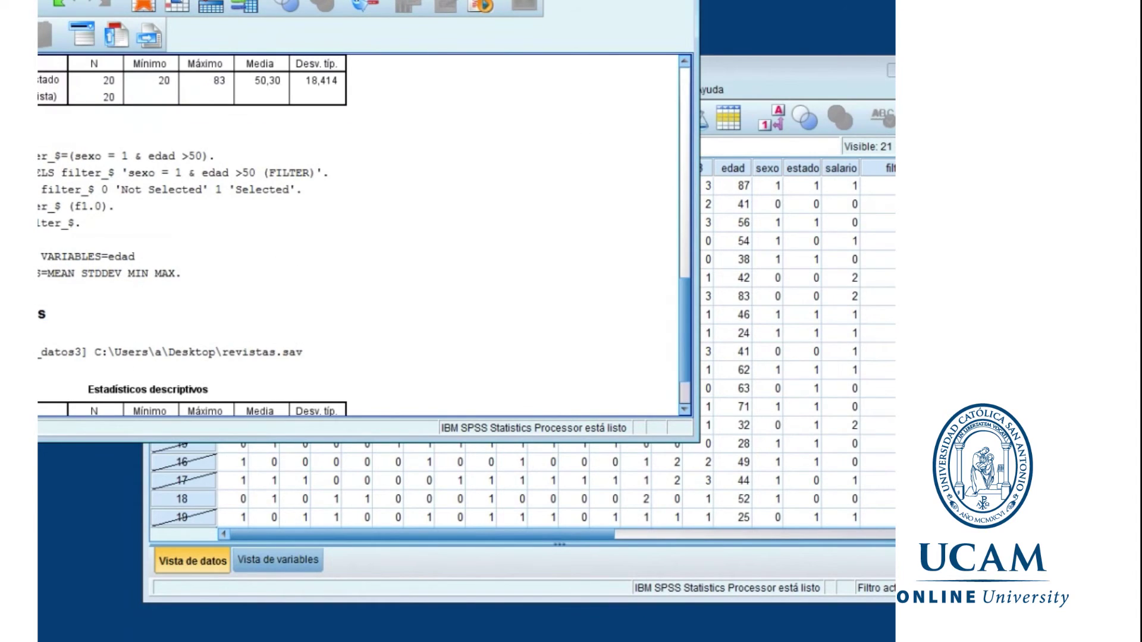
- Switch the case selection from the filter condition to all cases
{"action": "key", "text": "alt+Tab"}
{"action": "left_click", "coordinate": [291, 90]}
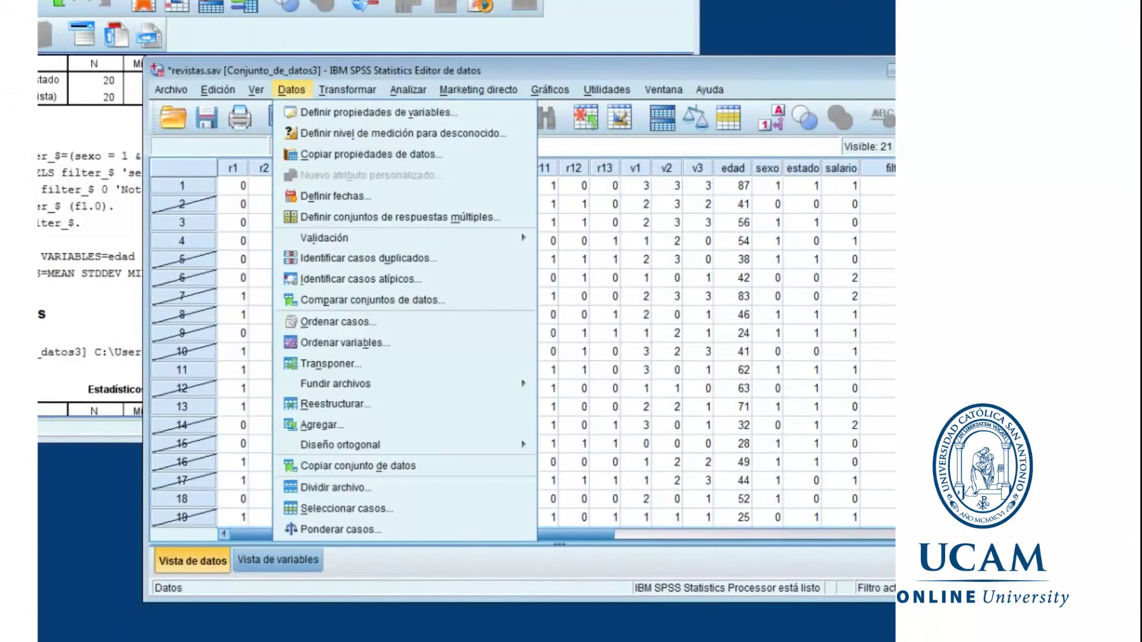
{"action": "key", "text": "Return"}
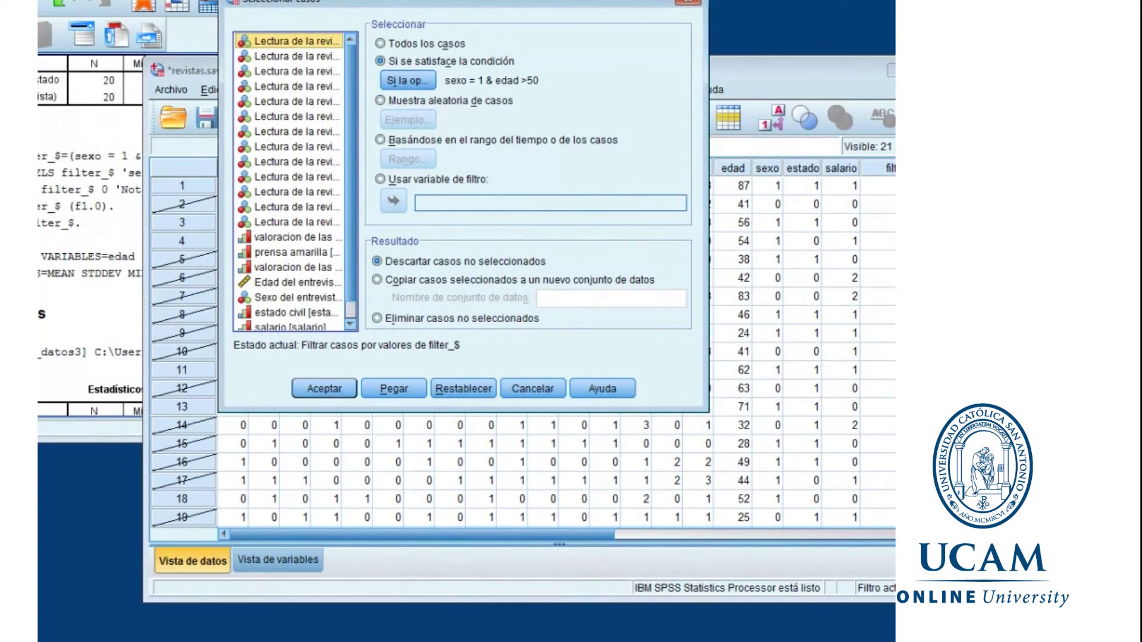
{"action": "left_click", "coordinate": [380, 43]}
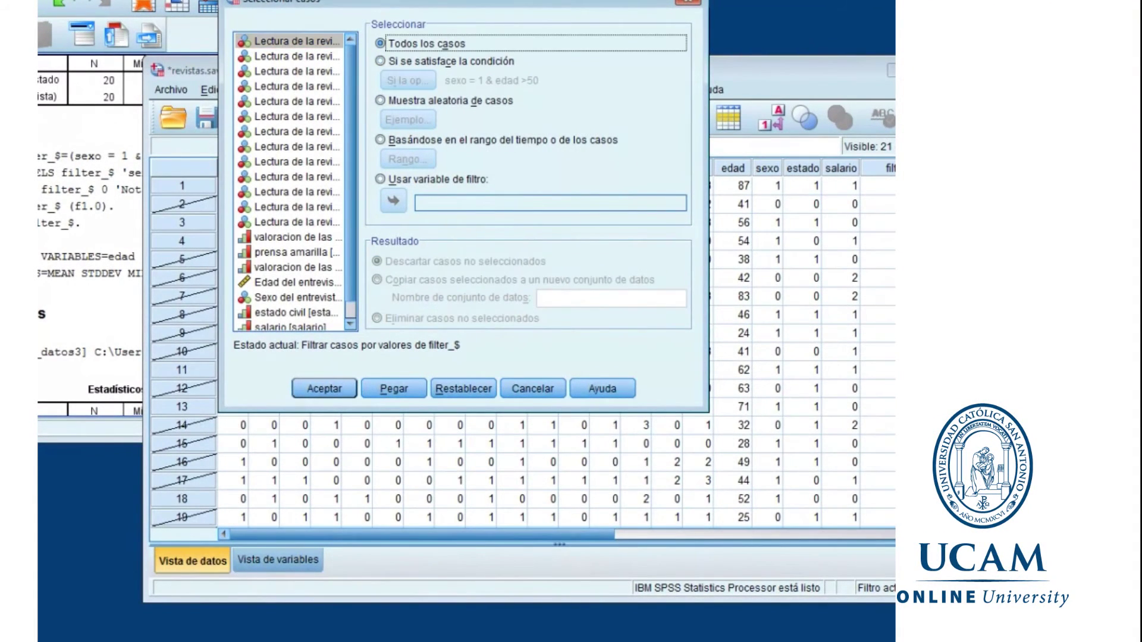